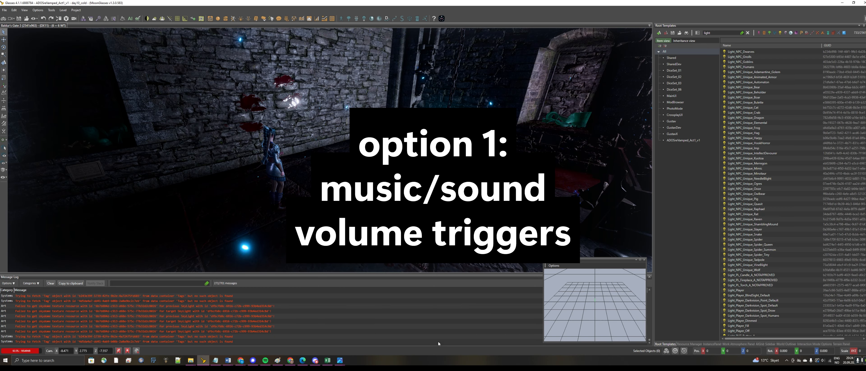
# Clear the "light" search, limit the root templates to triggers, and place a MusicVolumeTrigger on the floor beside the character.
pyautogui.click(775, 33)
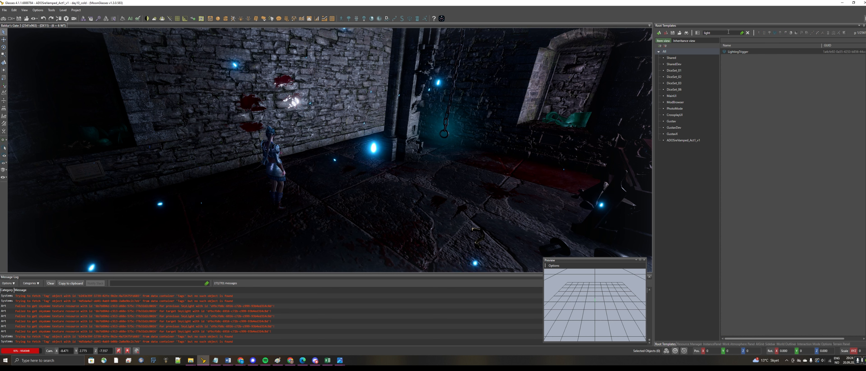
pyautogui.click(748, 32)
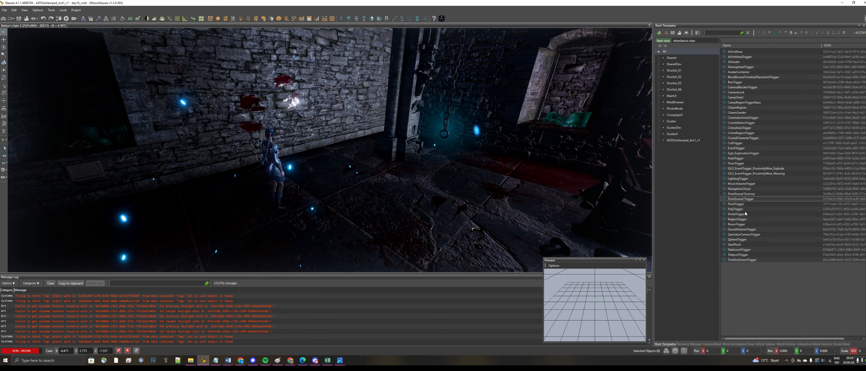
pyautogui.click(751, 230)
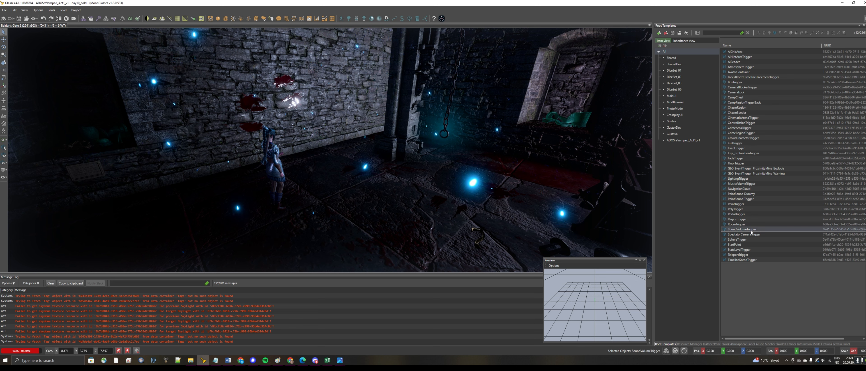
pyautogui.click(759, 184)
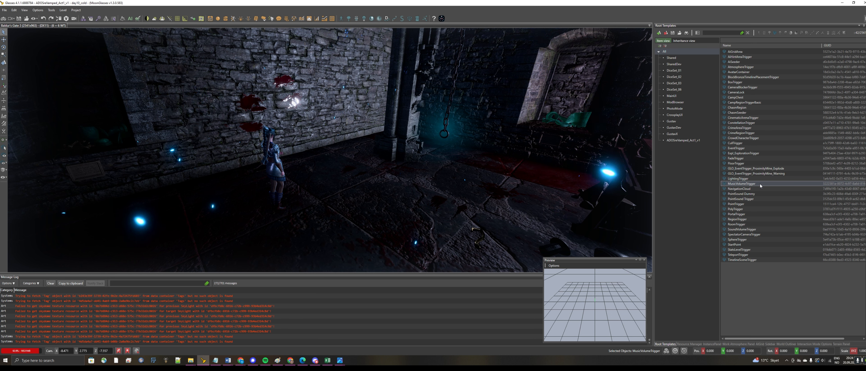
pyautogui.click(333, 188)
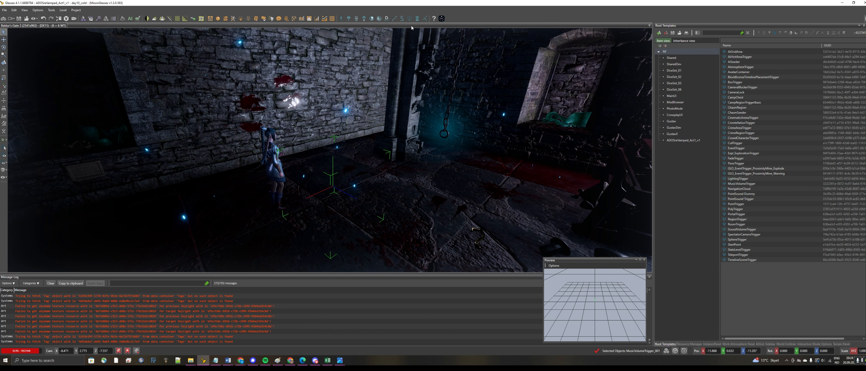
# Show the level's trigger list at full width and turn on the viewport visibility of MusicVolumeTrigger objects.
pyautogui.click(409, 19)
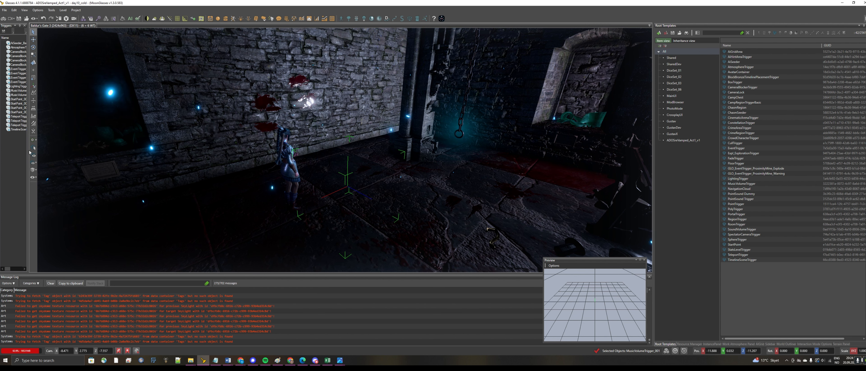
pyautogui.moveTo(29, 152); pyautogui.dragTo(145, 174)
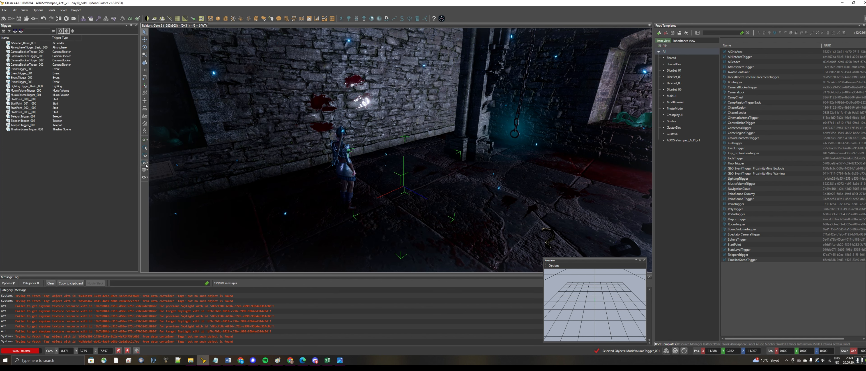
pyautogui.click(146, 164)
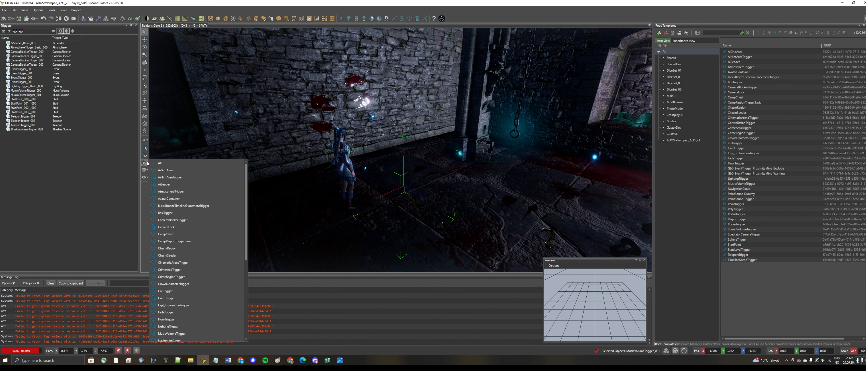
pyautogui.scroll(-2, 207, 292)
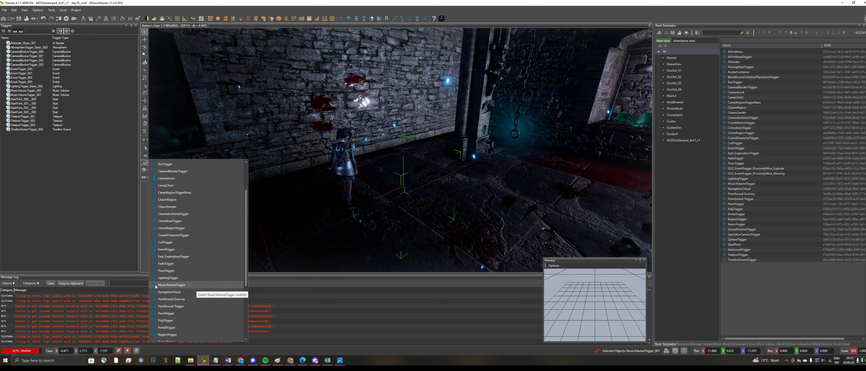
pyautogui.click(156, 286)
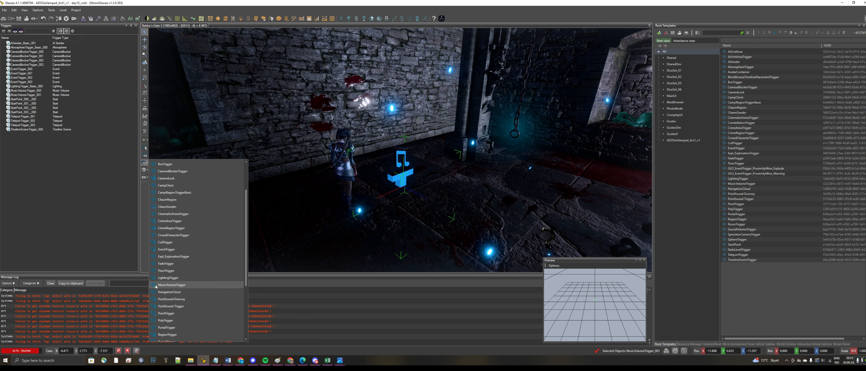
pyautogui.click(142, 176)
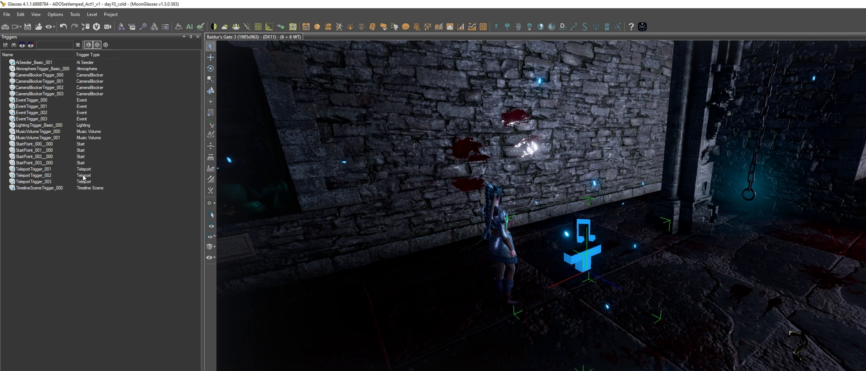
# Set the new music volume trigger's Physics Shape to Box and stretch its bounds to extents of about 0.7; 1; 1.6.
pyautogui.click(59, 139)
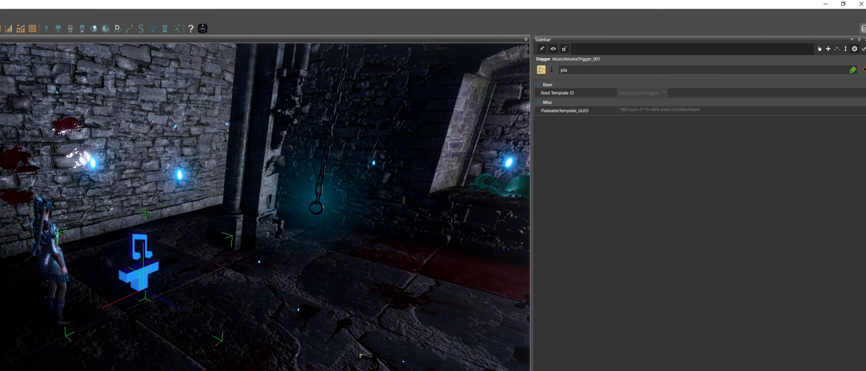
pyautogui.doubleClick(584, 69)
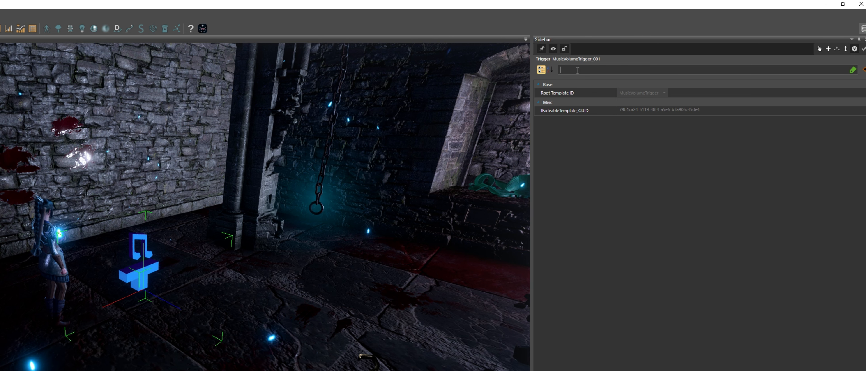
pyautogui.press('BackSpace')
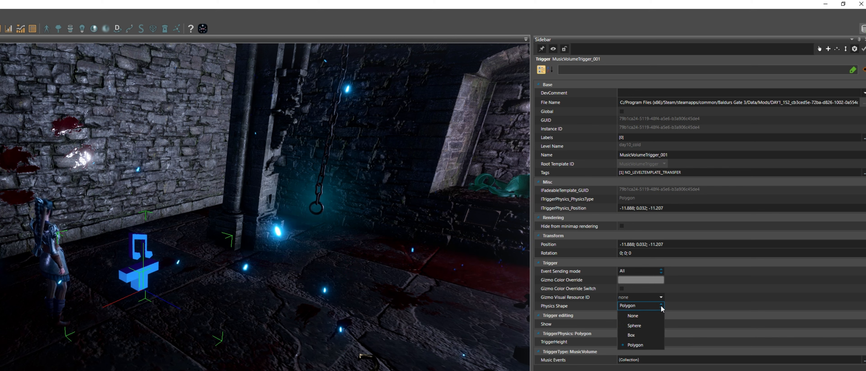
pyautogui.click(647, 335)
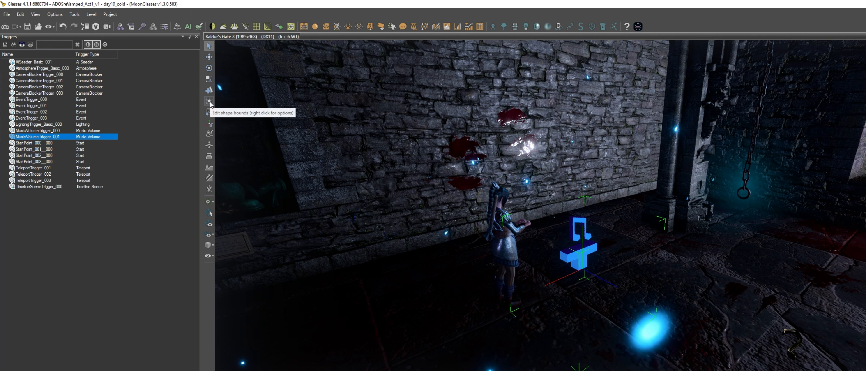
pyautogui.click(209, 101)
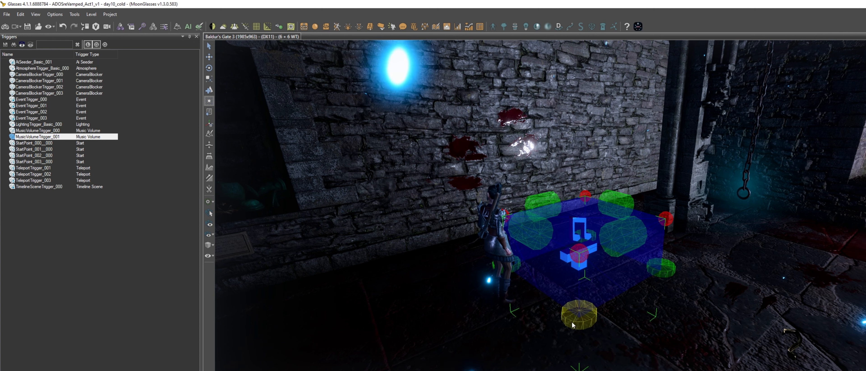
pyautogui.moveTo(577, 310); pyautogui.dragTo(652, 363)
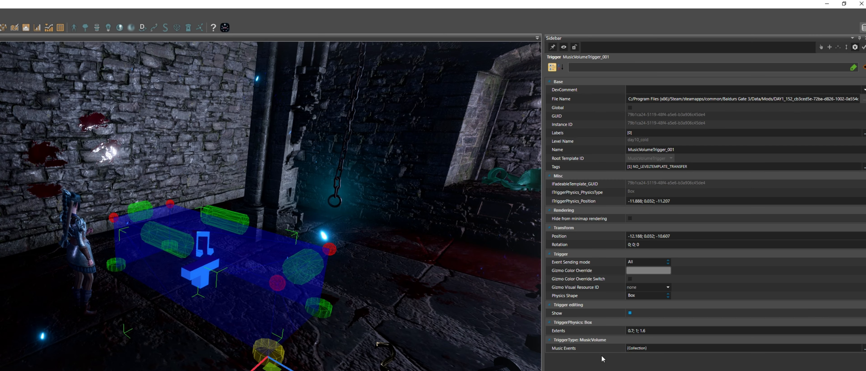
# Open the trigger's Music Events collection and enlarge its window so all event properties can be seen.
pyautogui.click(865, 349)
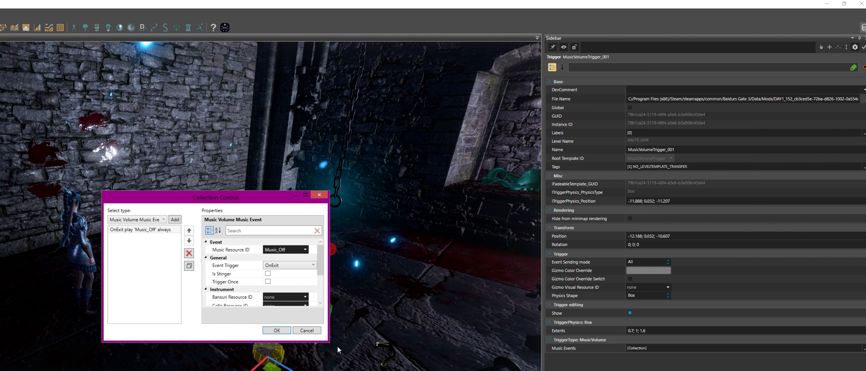
pyautogui.moveTo(329, 342); pyautogui.dragTo(478, 370)
pyautogui.moveTo(243, 202); pyautogui.dragTo(172, 156)
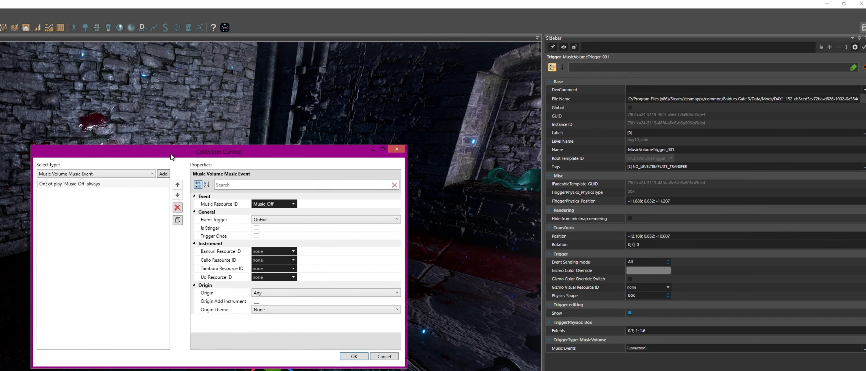
# Browse the unfiltered sound resources available for the event's Music Resource ID.
pyautogui.click(293, 204)
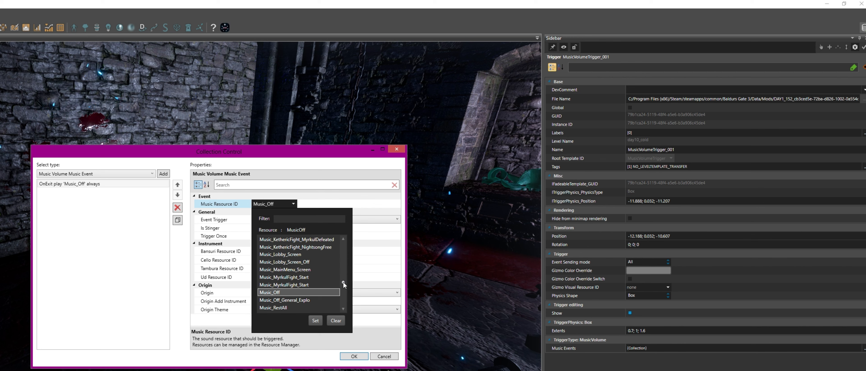
pyautogui.moveTo(343, 282); pyautogui.dragTo(426, 243)
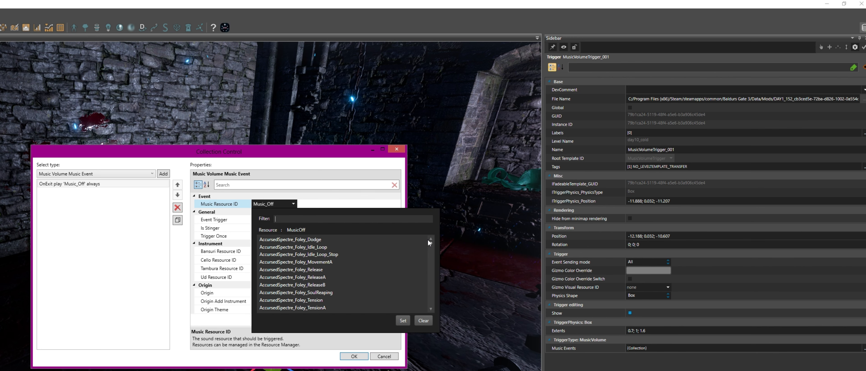
pyautogui.scroll(-3, 365, 262)
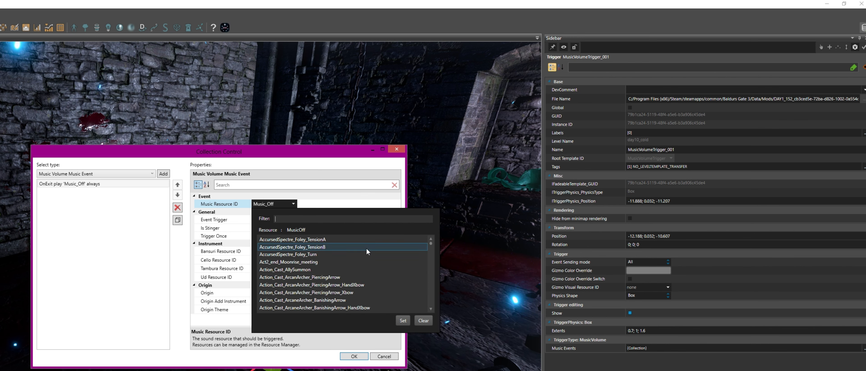
pyautogui.scroll(-4, 366, 260)
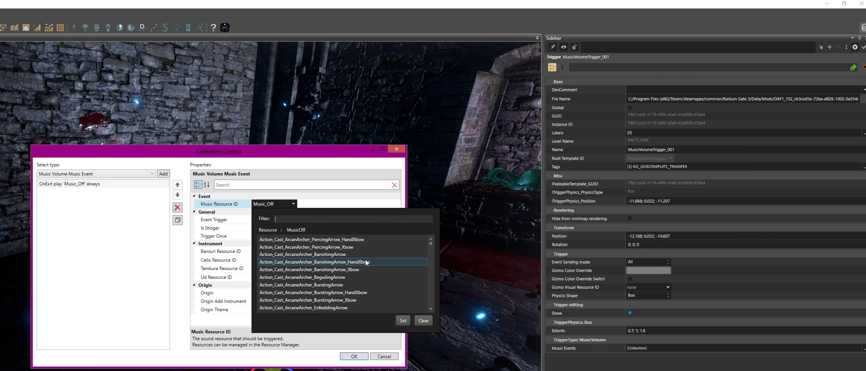
pyautogui.scroll(-6, 366, 261)
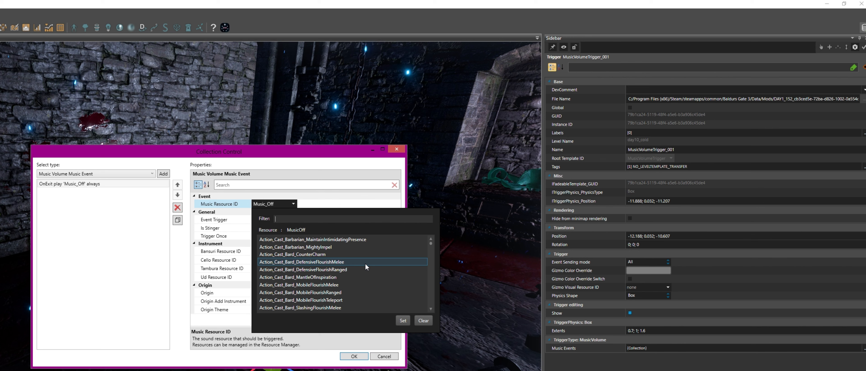
pyautogui.moveTo(432, 243); pyautogui.dragTo(431, 255)
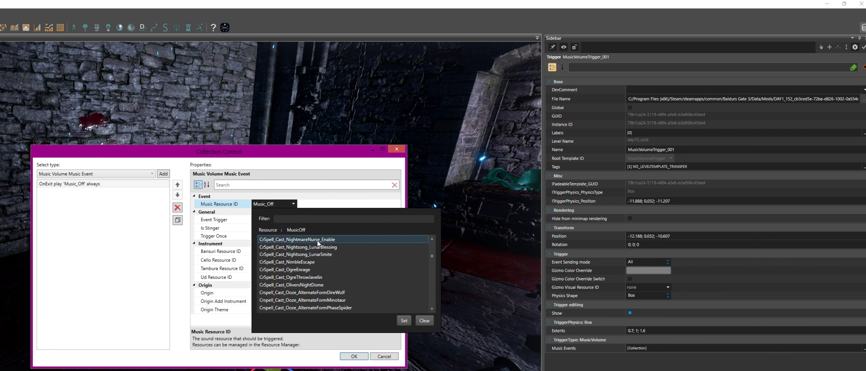
# Filter the Music Resource ID choices by "amb_" and look through the ambience entries.
pyautogui.write('amb')
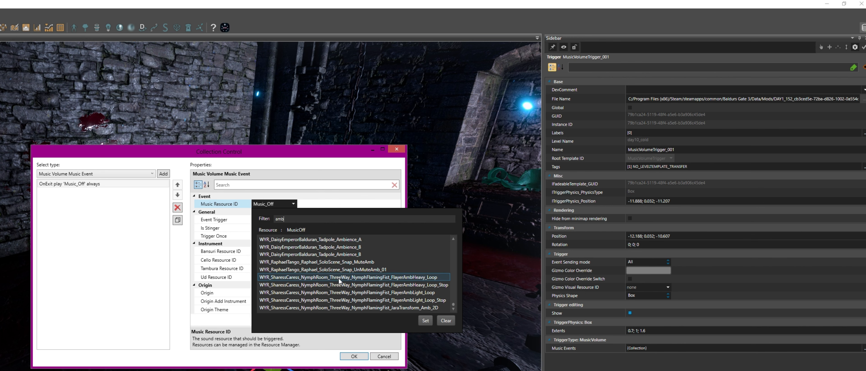
pyautogui.write('_')
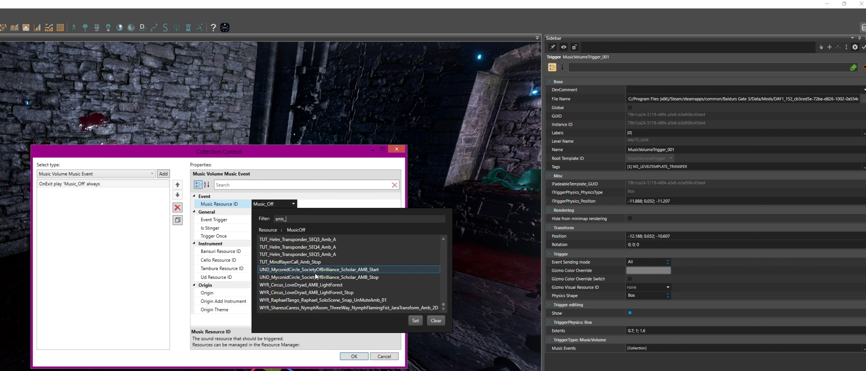
pyautogui.scroll(5, 444, 303)
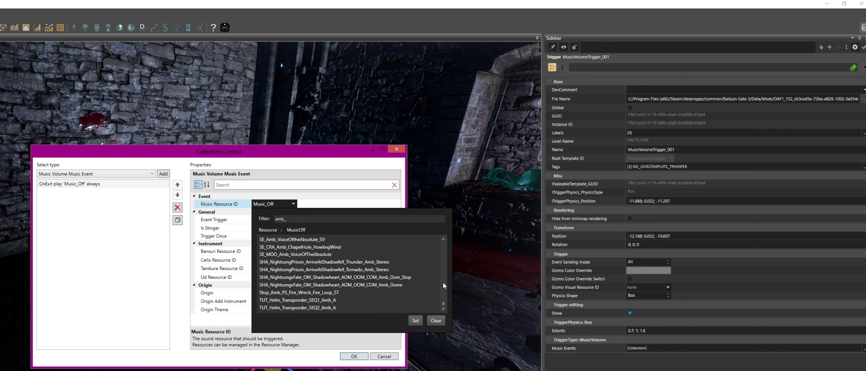
pyautogui.moveTo(442, 301); pyautogui.dragTo(444, 289)
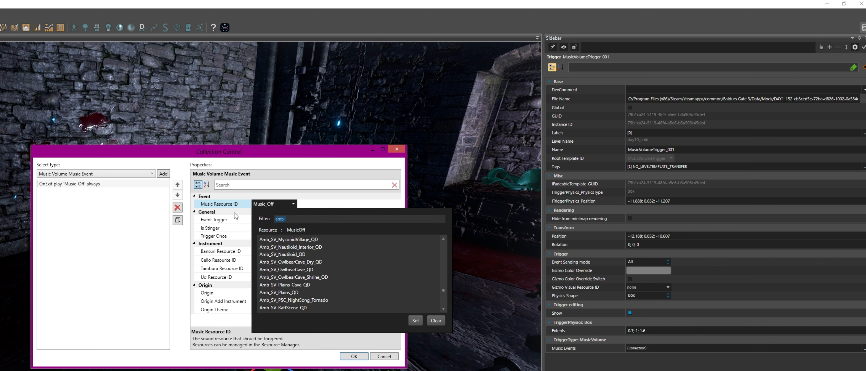
# Filter the Music Resource ID choices by "explo_" and look through the exploration music entries.
pyautogui.write('lo_')
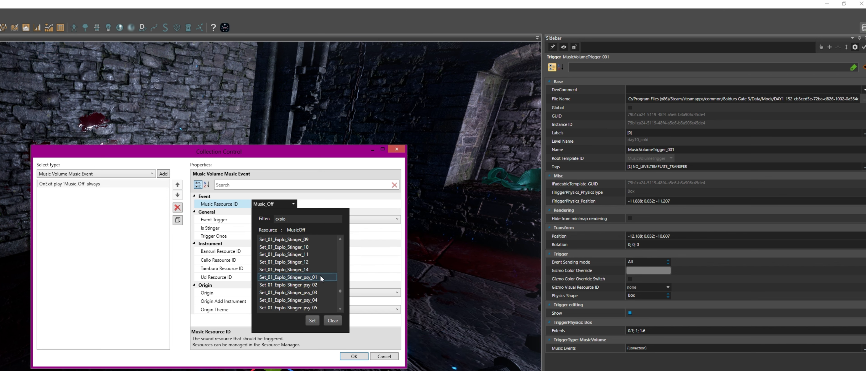
pyautogui.scroll(5, 318, 269)
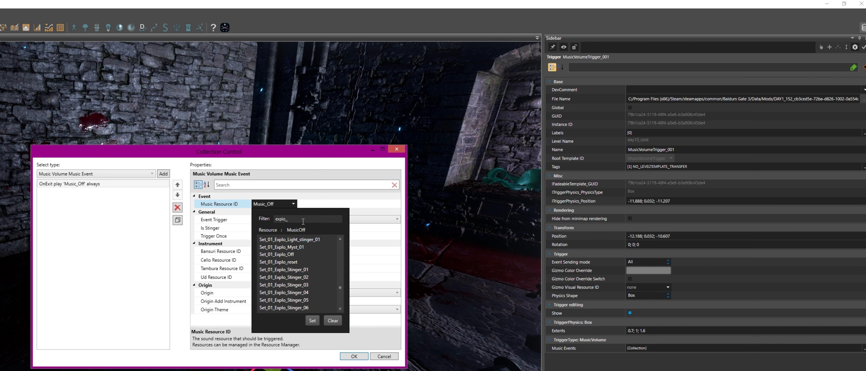
pyautogui.scroll(5, 321, 284)
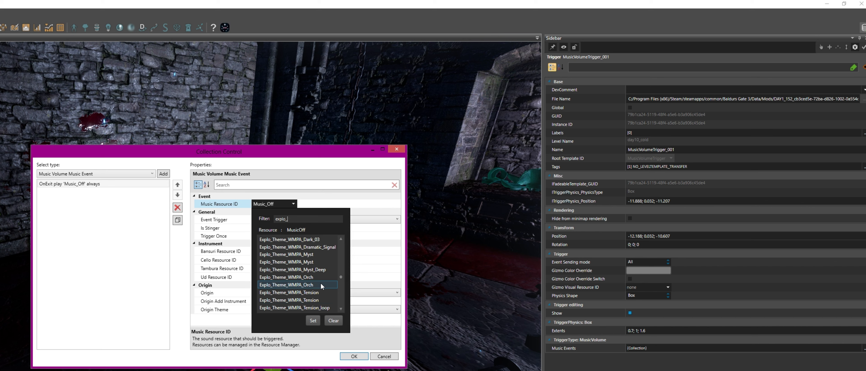
pyautogui.scroll(5, 321, 284)
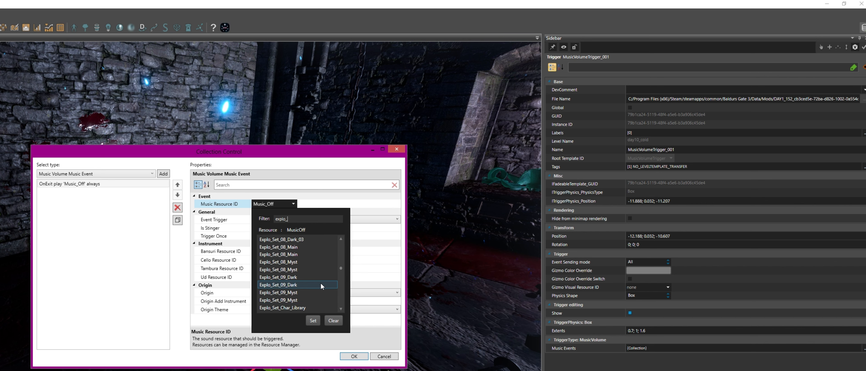
# Filter the Music Resource ID choices by "i want" and set the event's music to Set_01_I_want_to_live_song.
pyautogui.scroll(5, 321, 283)
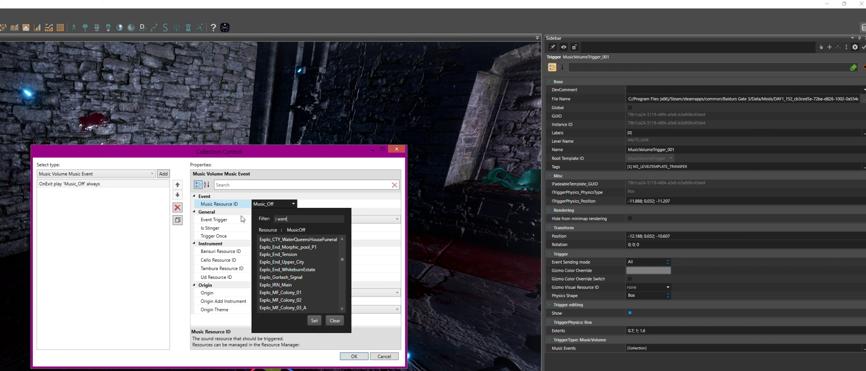
pyautogui.click(313, 276)
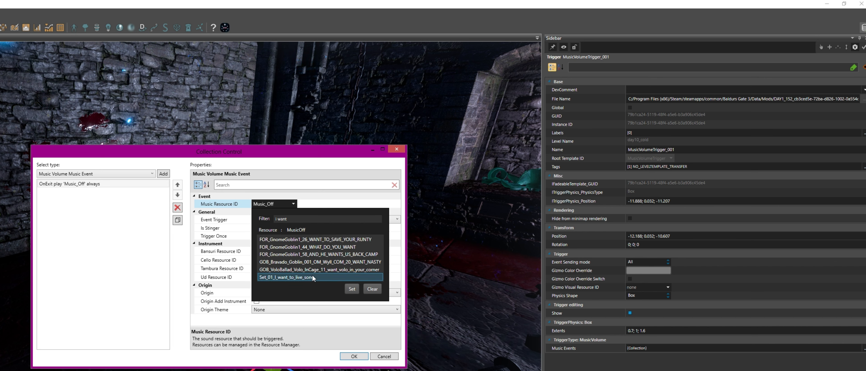
pyautogui.click(351, 289)
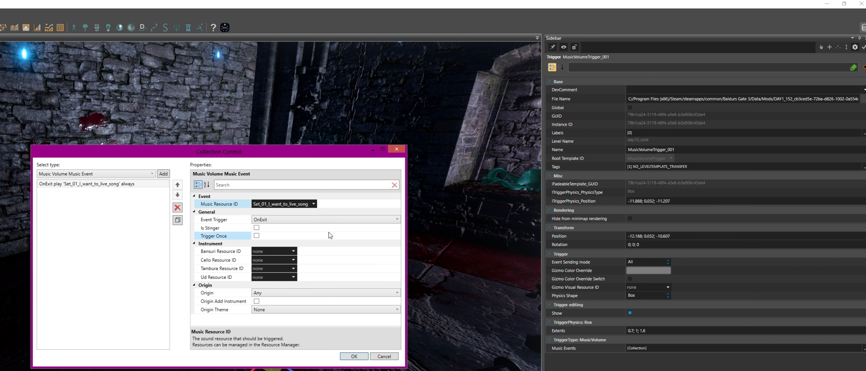
# Set the music event's Event Trigger to OnEnter and accept the Music Events collection.
pyautogui.click(329, 221)
pyautogui.click(327, 221)
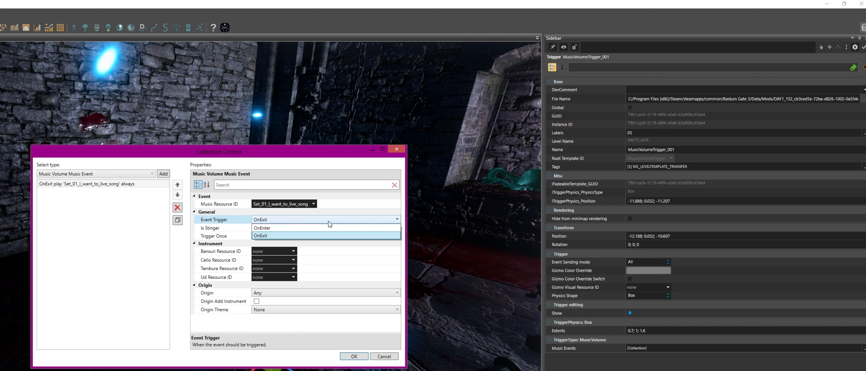
pyautogui.click(318, 229)
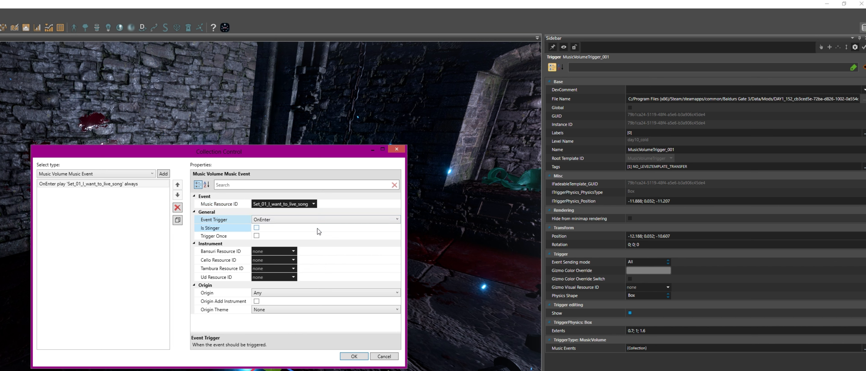
pyautogui.click(354, 356)
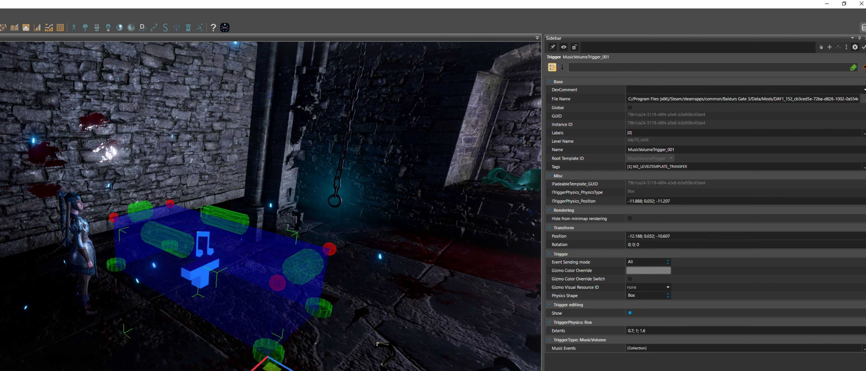
# Save the unsaved triggers and palettes and test the music trigger in game mode.
pyautogui.press('F5')
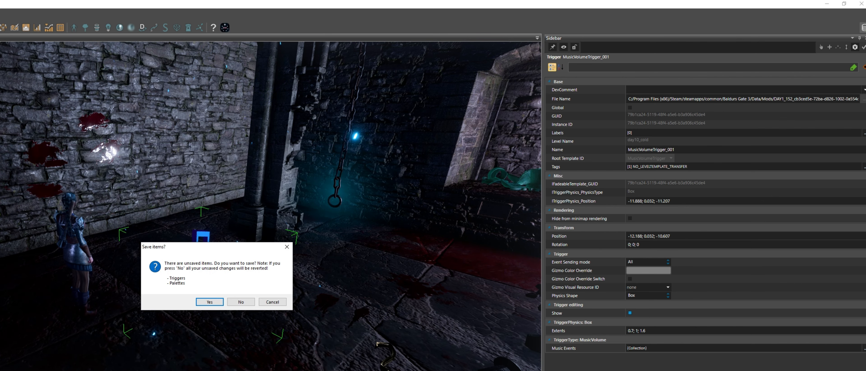
pyautogui.click(209, 302)
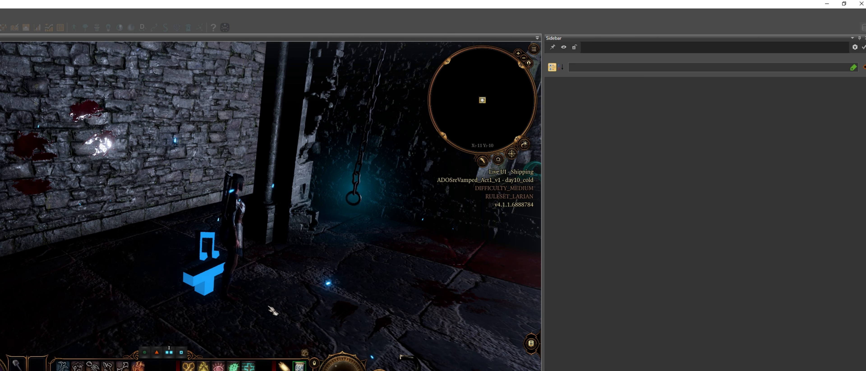
pyautogui.press('F5')
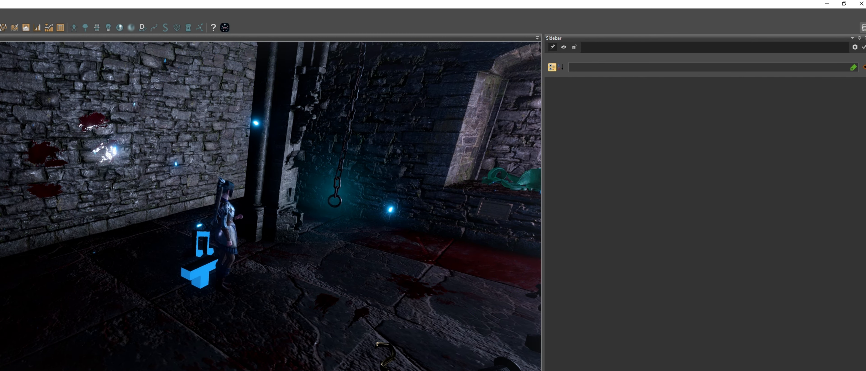
pyautogui.press('F5')
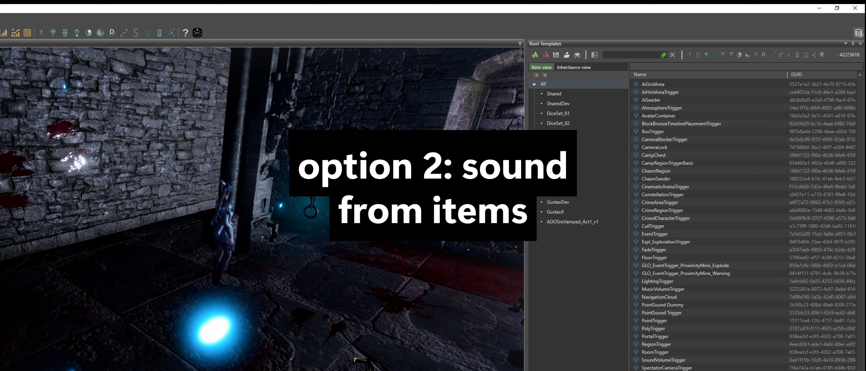
# Filter the root templates to items matching "teddy", place LOOT_GEN_Toy_TeddyBear_Rabbit_A on the floor beside the character and rotate it.
pyautogui.click(697, 55)
pyautogui.click(714, 55)
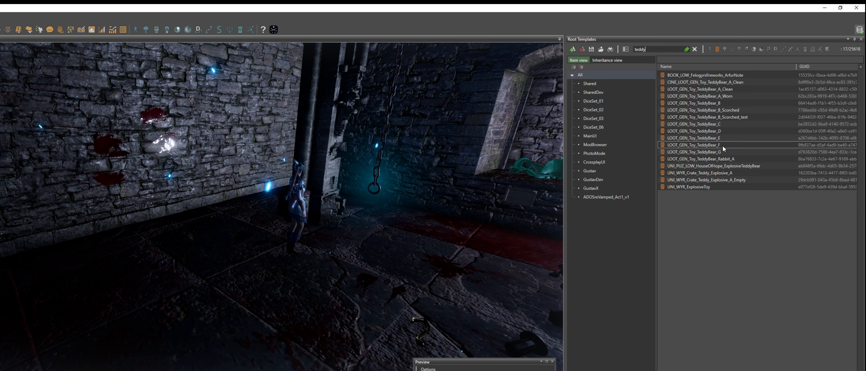
pyautogui.click(721, 159)
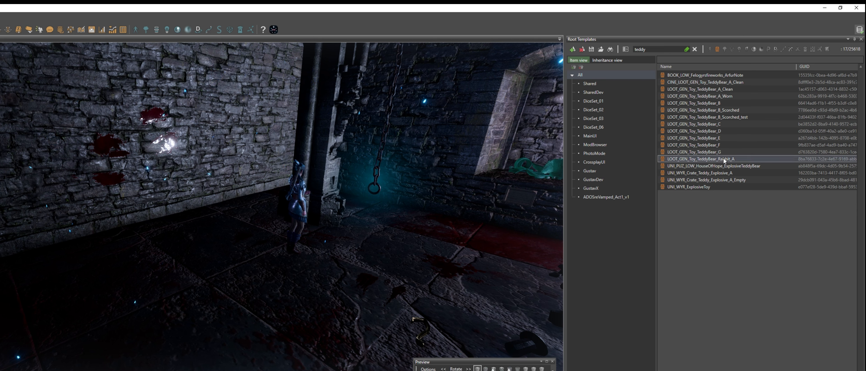
pyautogui.moveTo(727, 160); pyautogui.dragTo(225, 245)
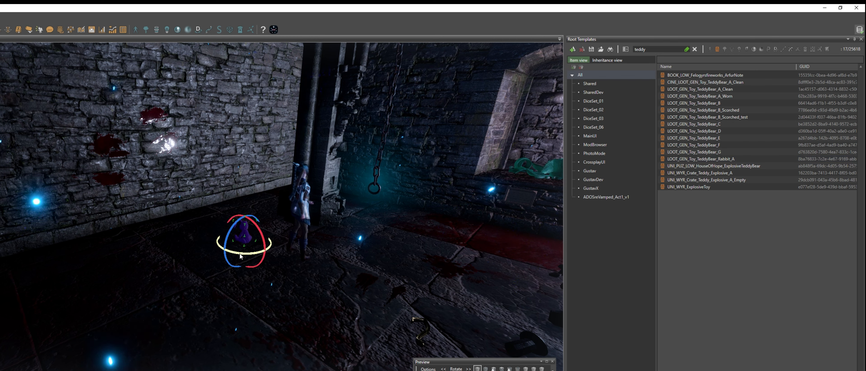
pyautogui.moveTo(238, 253); pyautogui.dragTo(276, 237)
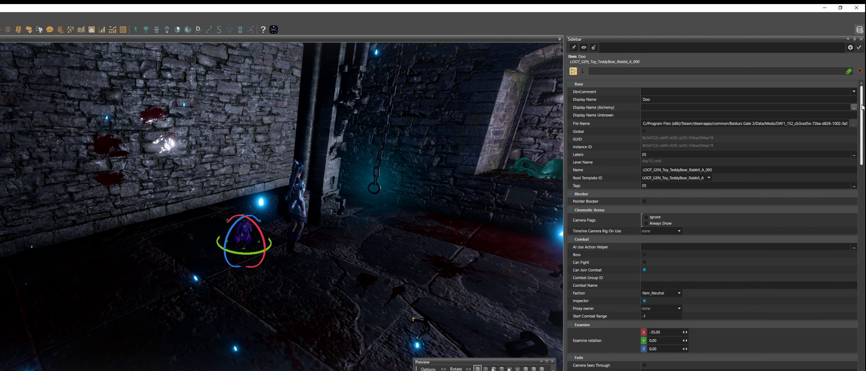
# Add a Play_Sound action to the rabbit toy's Use Actions.
pyautogui.moveTo(863, 107); pyautogui.dragTo(864, 353)
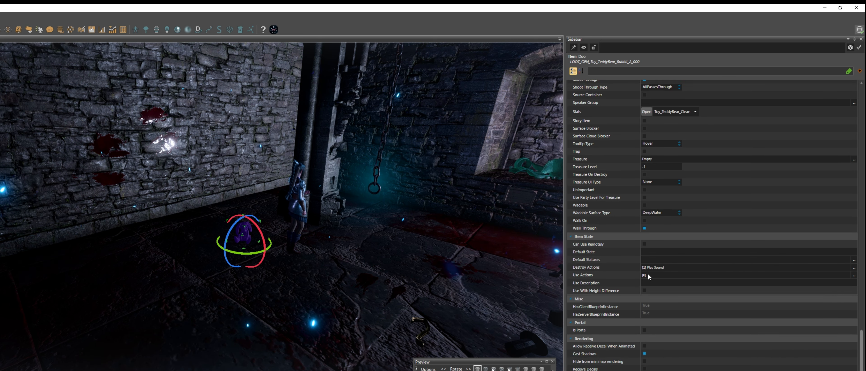
pyautogui.click(848, 280)
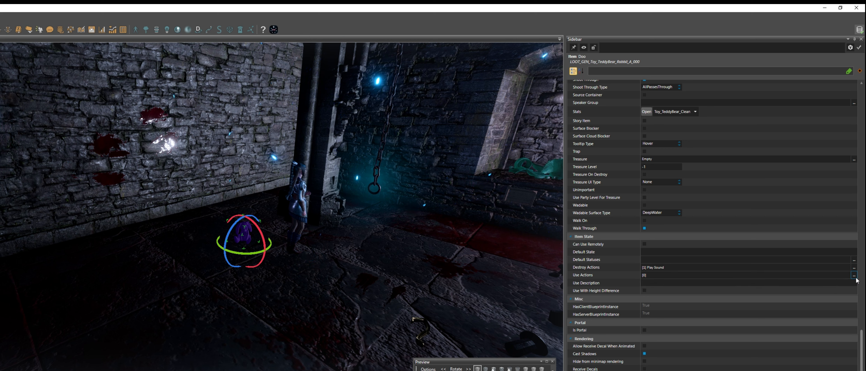
pyautogui.click(854, 275)
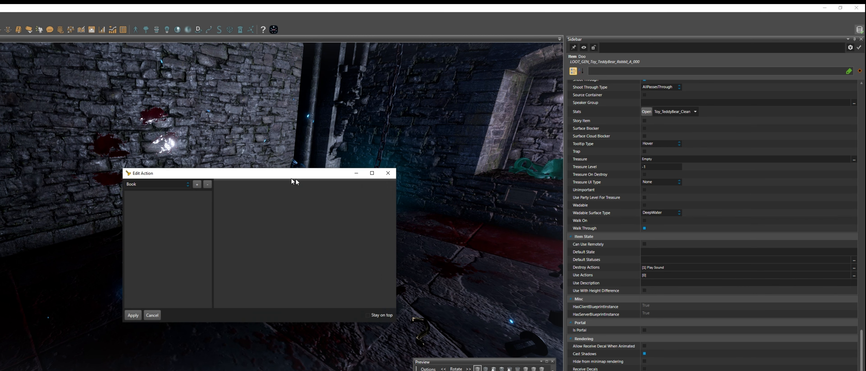
pyautogui.moveTo(290, 179); pyautogui.dragTo(479, 199)
pyautogui.click(362, 205)
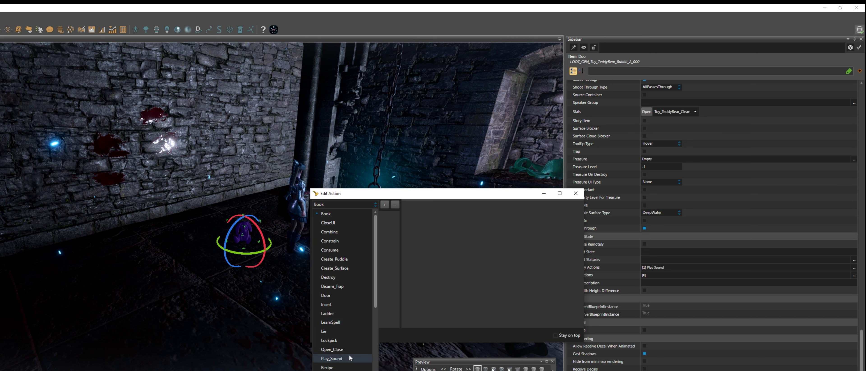
pyautogui.moveTo(376, 299); pyautogui.dragTo(376, 321)
pyautogui.click(354, 304)
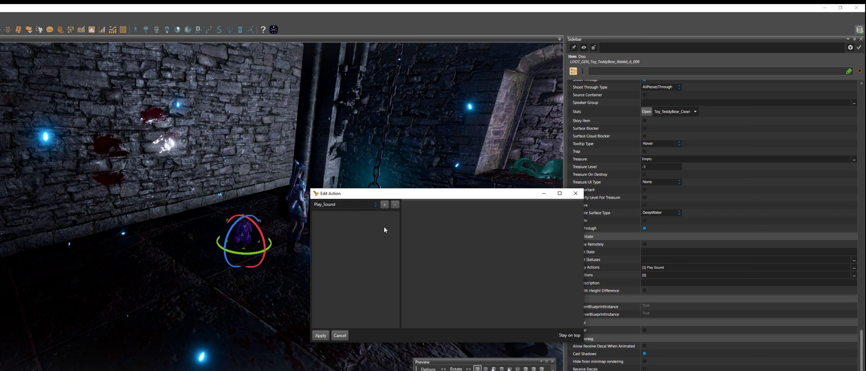
pyautogui.click(386, 205)
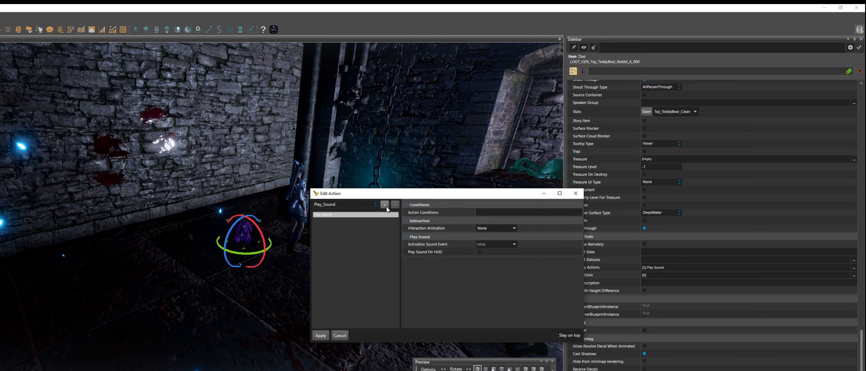
# Filter the Activation Sound Event choices by "scream", set it to WYR_Circus_Clown_PreShow_CrowdScream and apply the action.
pyautogui.click(517, 244)
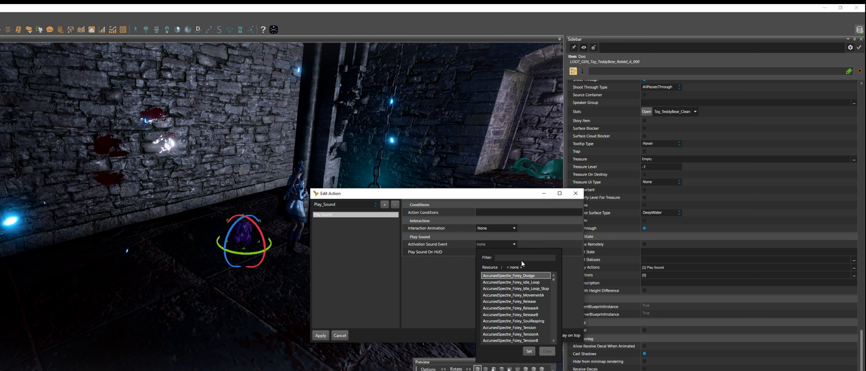
pyautogui.moveTo(555, 281); pyautogui.dragTo(556, 314)
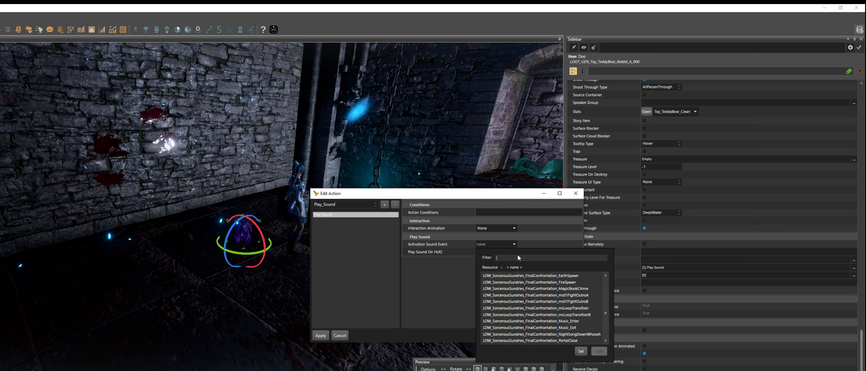
pyautogui.scroll(-10, 558, 297)
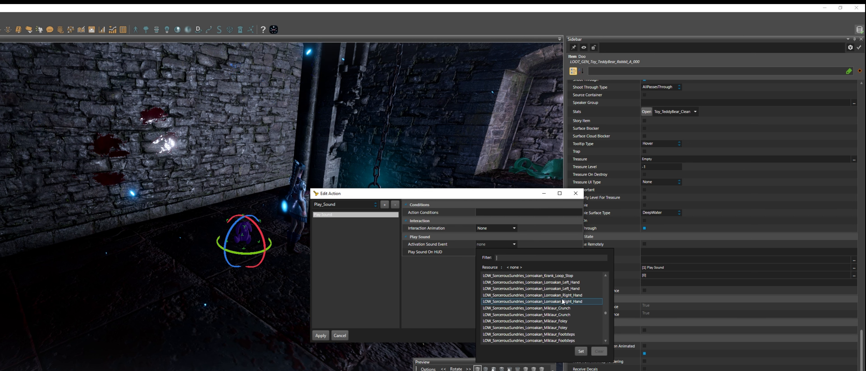
pyautogui.scroll(-5, 562, 302)
pyautogui.scroll(-10, 560, 301)
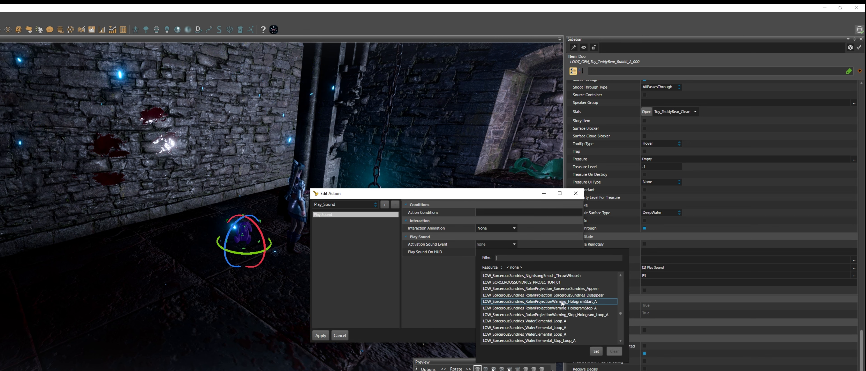
pyautogui.click(554, 258)
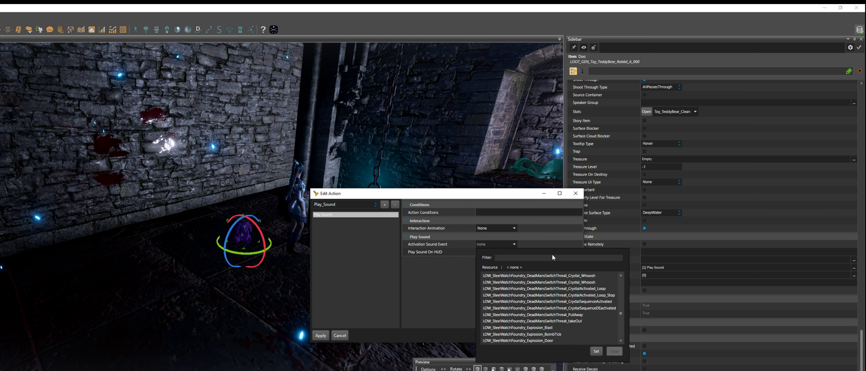
pyautogui.write('scream')
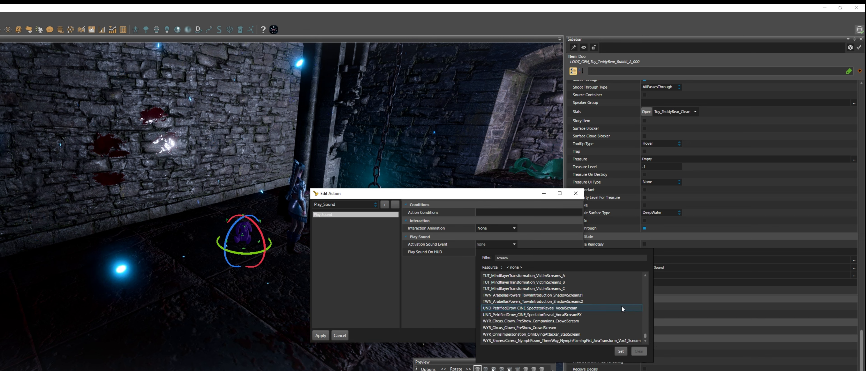
pyautogui.click(598, 326)
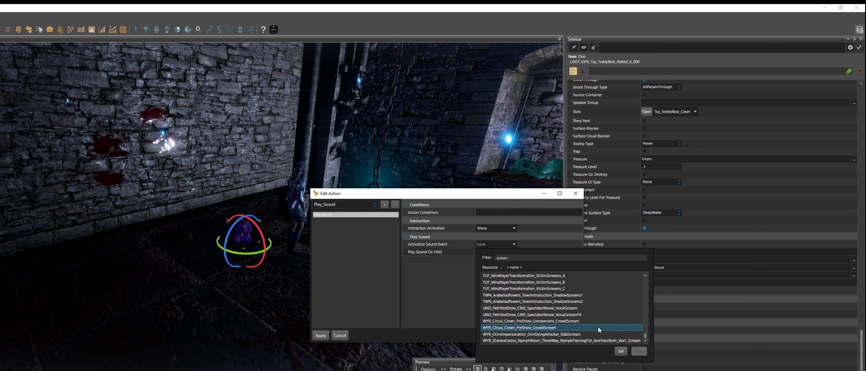
pyautogui.click(621, 351)
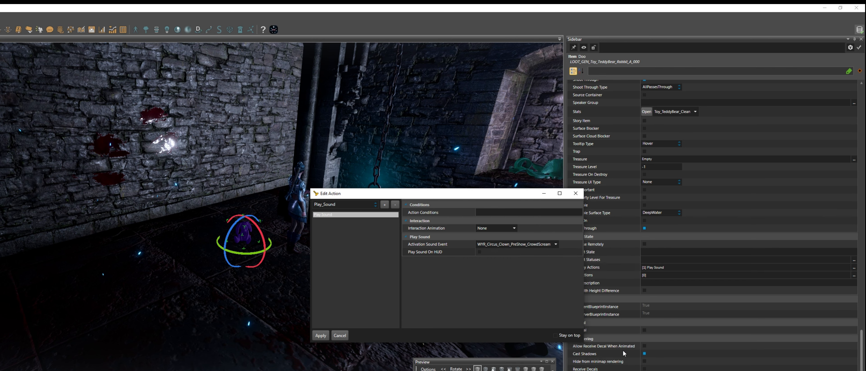
pyautogui.click(320, 335)
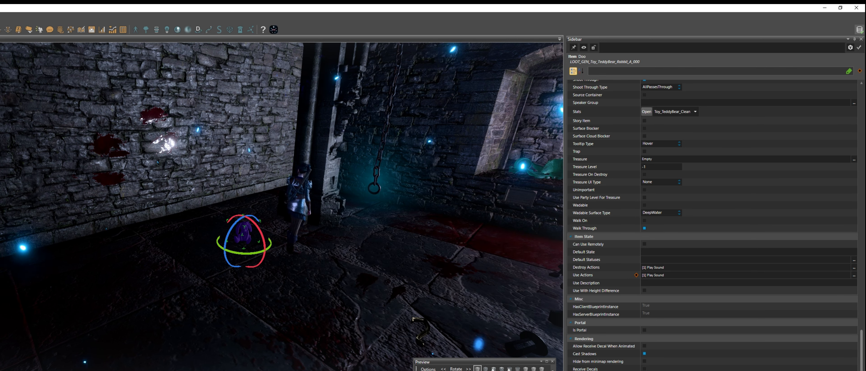
# Save the level and test the rabbit toy in game mode, dropping it from the character's inventory onto the floor.
pyautogui.hotkey('ctrl', 's')
pyautogui.click(258, 282)
pyautogui.hotkey('ctrl', 'g')
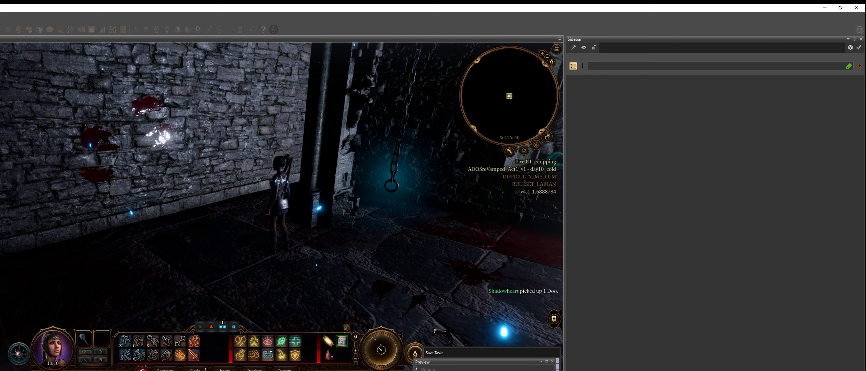
pyautogui.press('i')
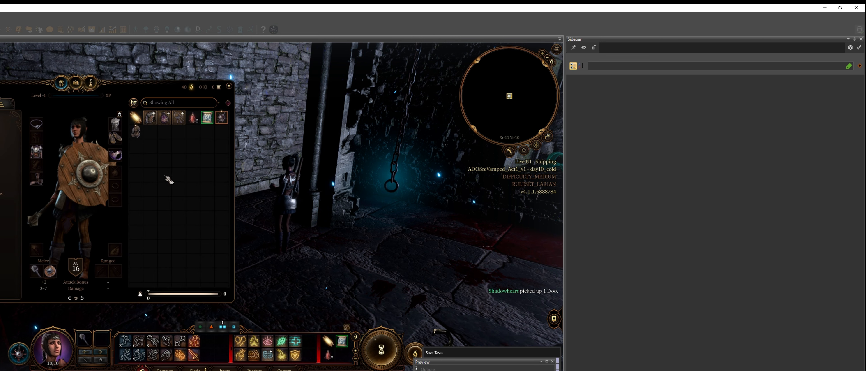
pyautogui.click(255, 240)
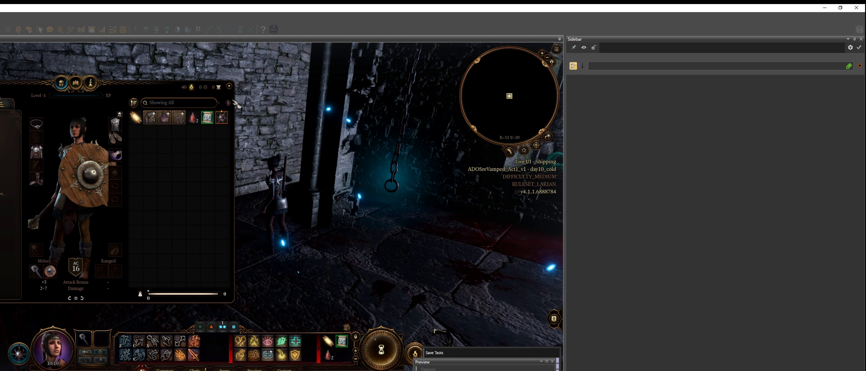
pyautogui.press('i')
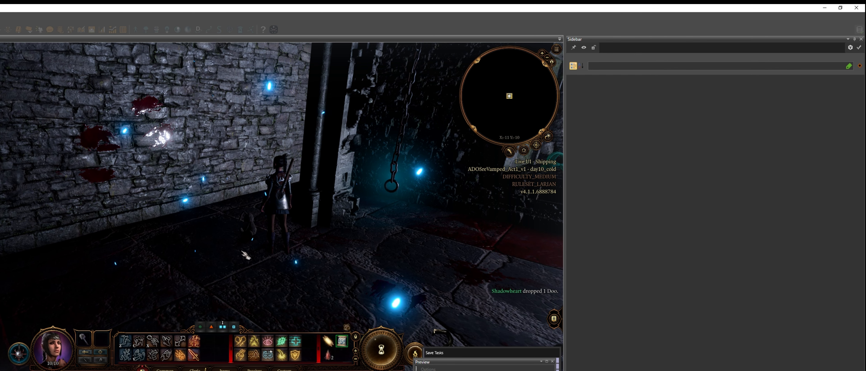
# Leave game mode, add a Story_Use action to the rabbit toy's Use Actions and apply it.
pyautogui.hotkey('ctrl', 'g')
pyautogui.click(256, 226)
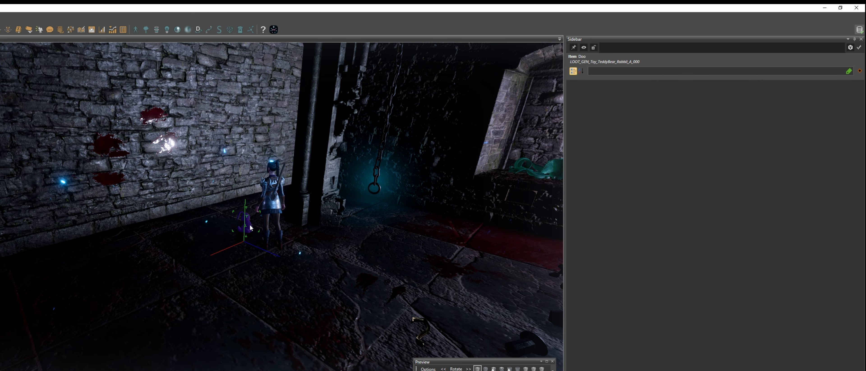
pyautogui.scroll(-10, 713, 223)
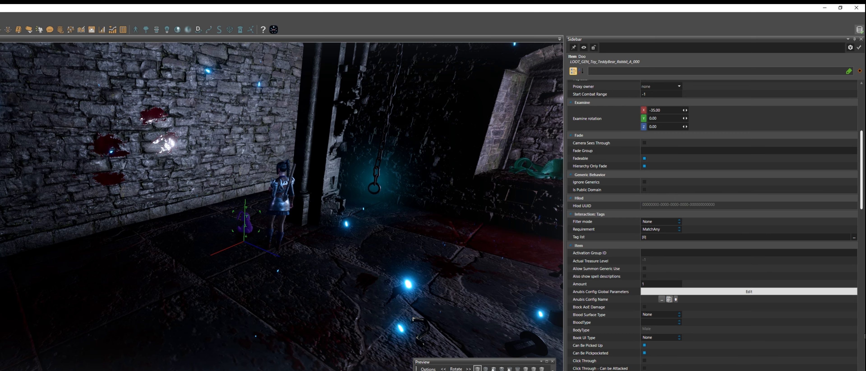
pyautogui.scroll(-10, 713, 223)
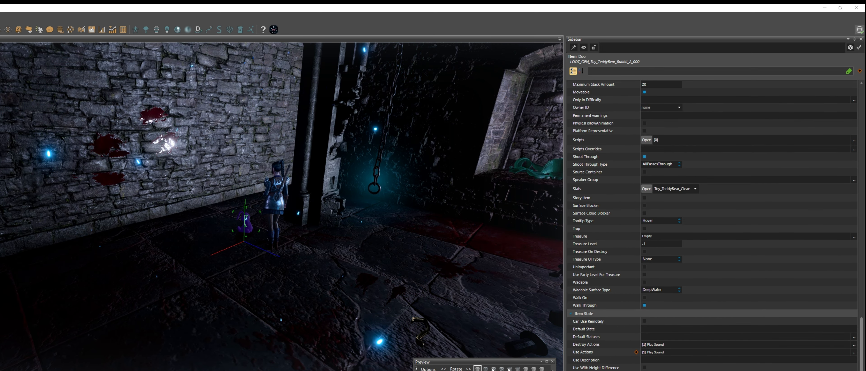
pyautogui.click(854, 353)
pyautogui.moveTo(247, 177); pyautogui.dragTo(419, 200)
pyautogui.click(319, 208)
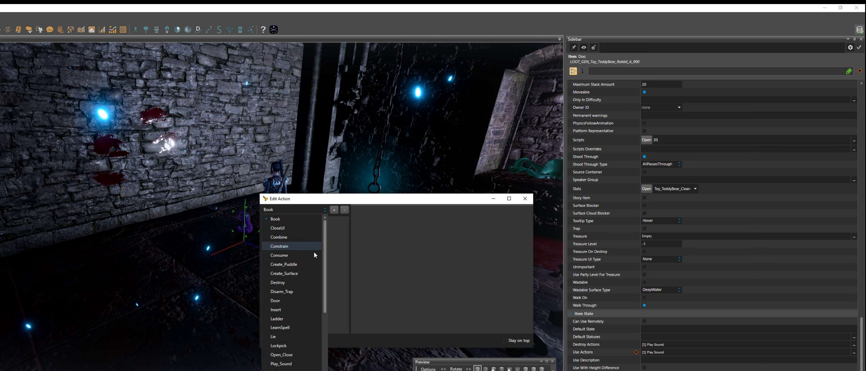
pyautogui.scroll(-2, 303, 334)
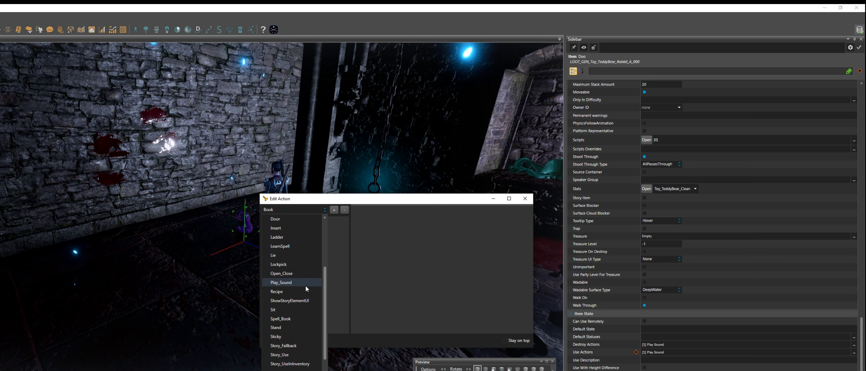
pyautogui.scroll(2, 305, 286)
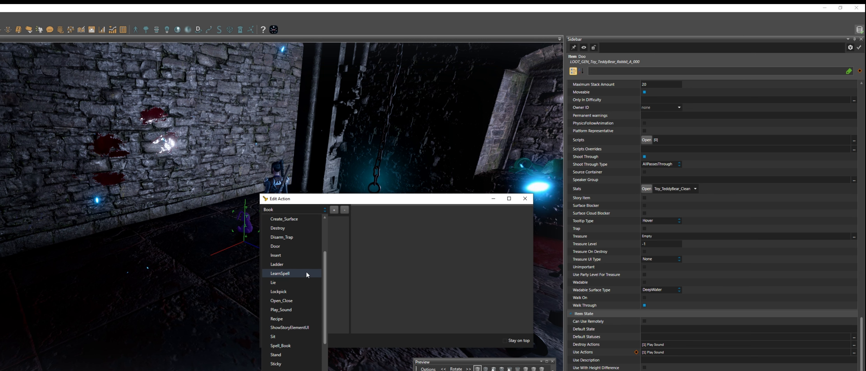
pyautogui.scroll(-2, 306, 274)
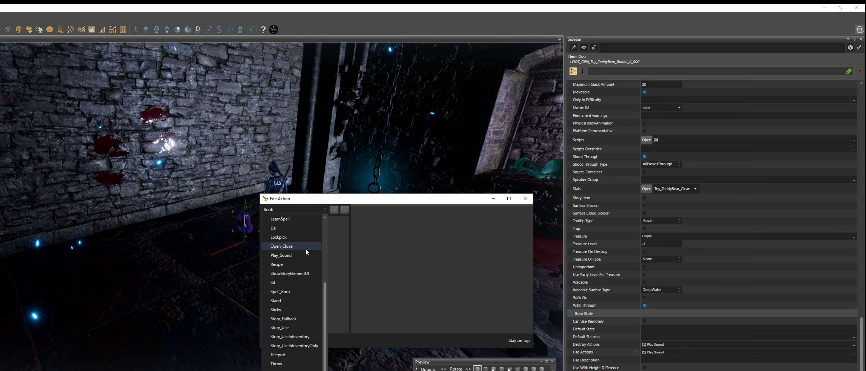
pyautogui.click(300, 329)
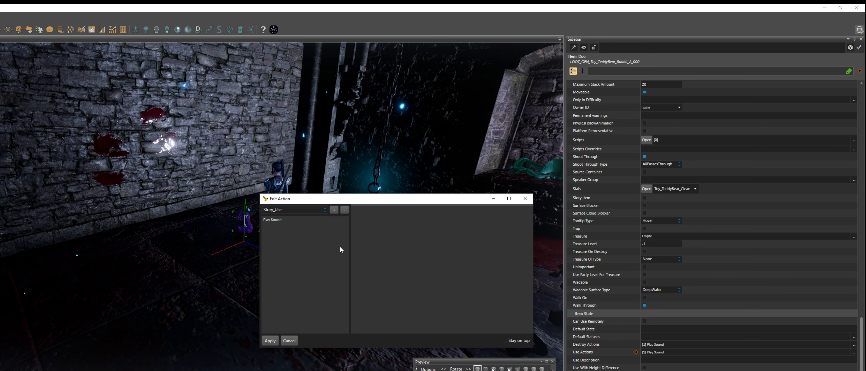
pyautogui.click(334, 209)
pyautogui.click(270, 340)
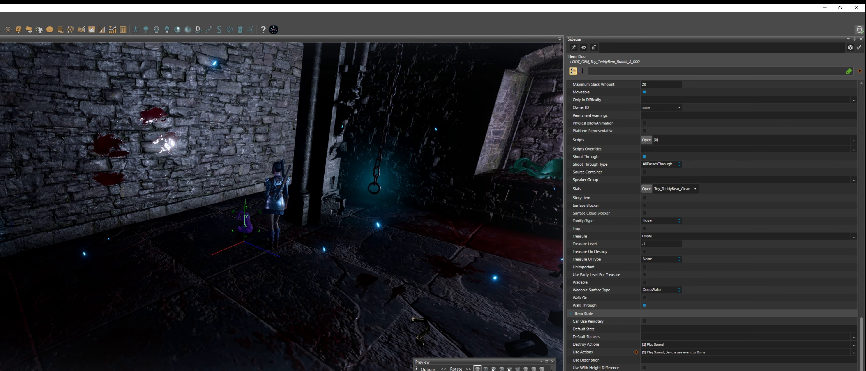
# Test the rabbit toy in game mode by using it on the floor beside the wall.
pyautogui.hotkey('ctrl', 'g')
pyautogui.click(255, 280)
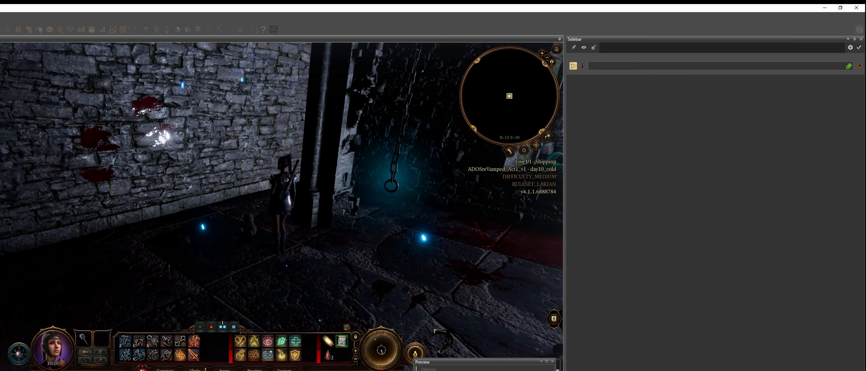
pyautogui.hotkey('ctrl', 'g')
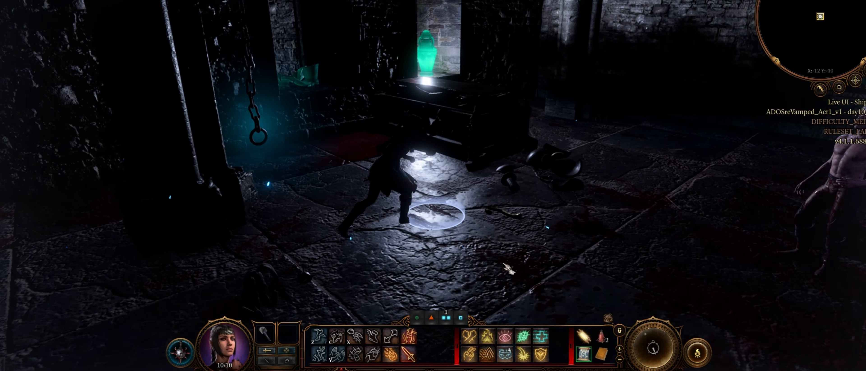
pyautogui.moveTo(552, 254); pyautogui.dragTo(464, 203, button='middle')
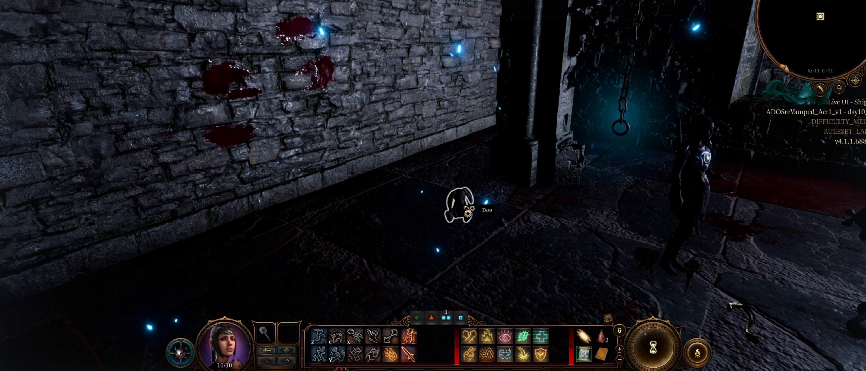
pyautogui.click(465, 207)
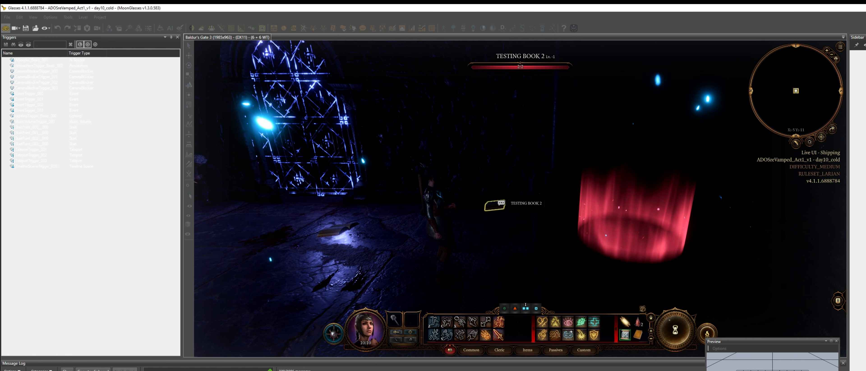
# Use TESTING BOOK 2 in game mode, choose the Voice to level 6 option and leave the dialog.
pyautogui.click(502, 203)
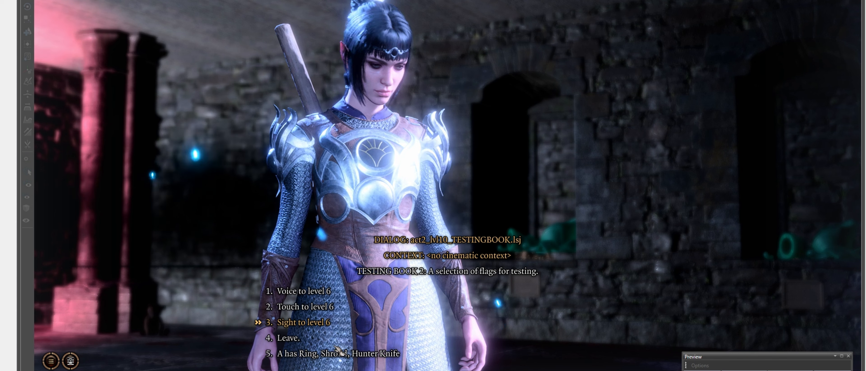
pyautogui.click(323, 292)
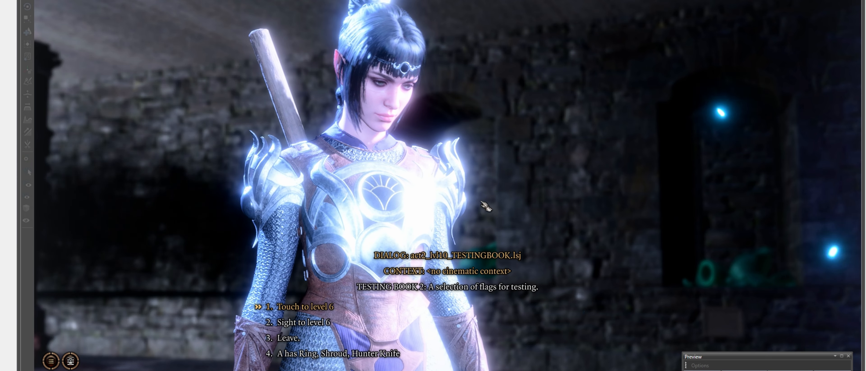
pyautogui.click(288, 338)
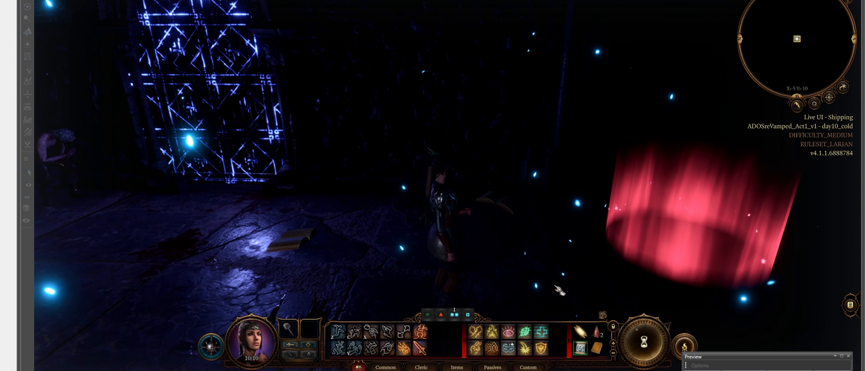
pyautogui.moveTo(499, 236); pyautogui.dragTo(515, 247, button='middle')
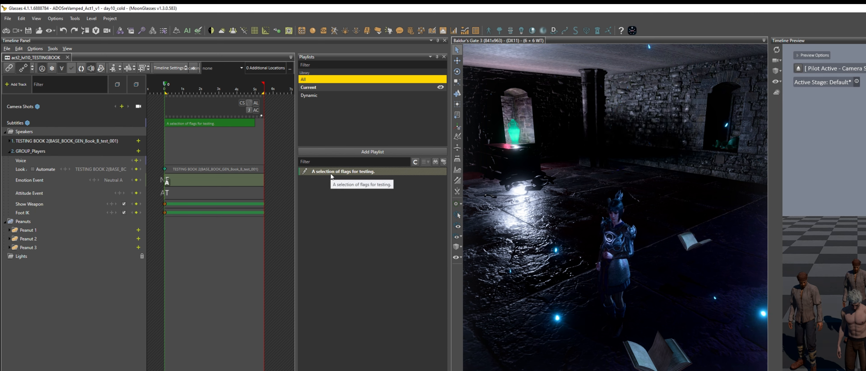
# Add a Sound Event track with a key at time 0 to the TESTING BOOK 2 speaker in the act2_lvl10_TESTINGBOOK timeline.
pyautogui.click(10, 141)
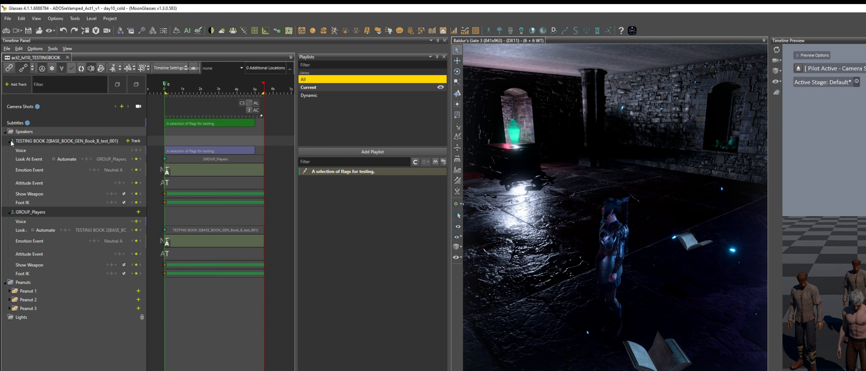
pyautogui.click(137, 141)
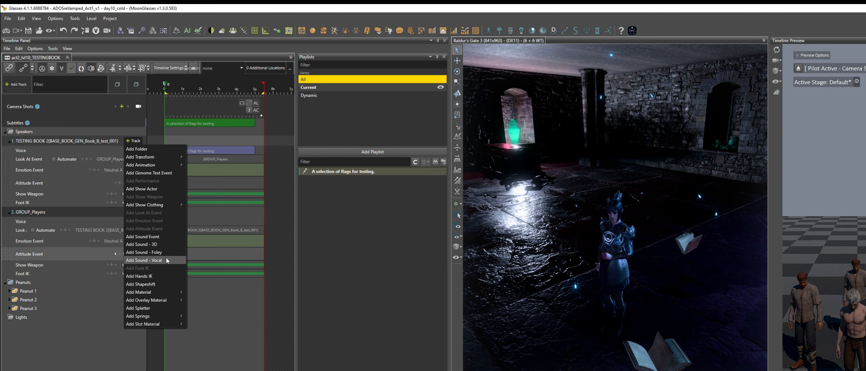
pyautogui.click(166, 236)
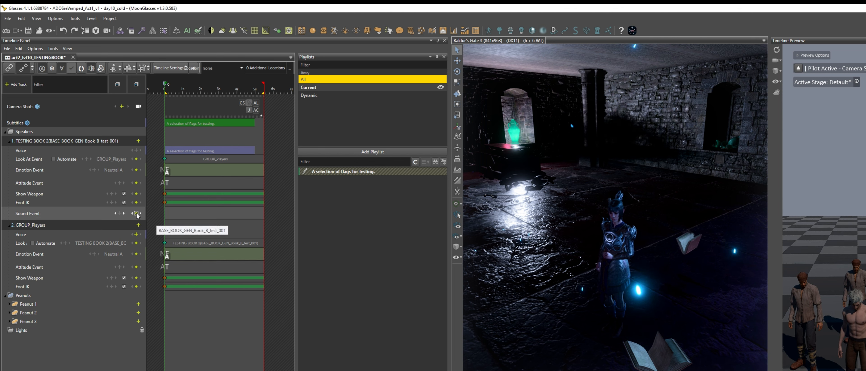
pyautogui.doubleClick(166, 213)
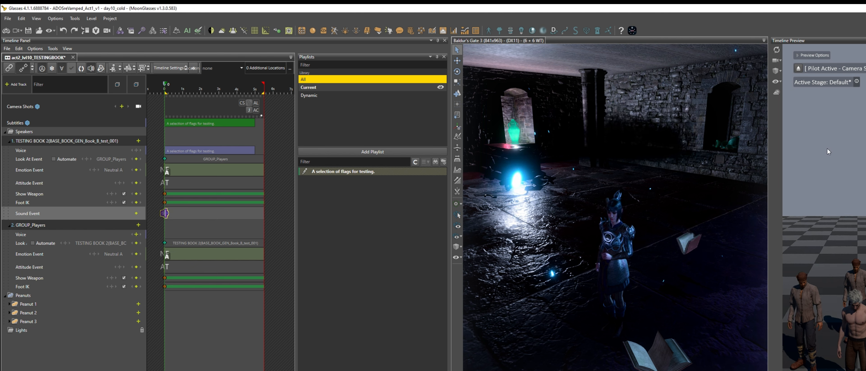
# Filter the Sound Event key's resources by "piano", set its sound event to X_Piano and save the timeline.
pyautogui.rightClick(166, 213)
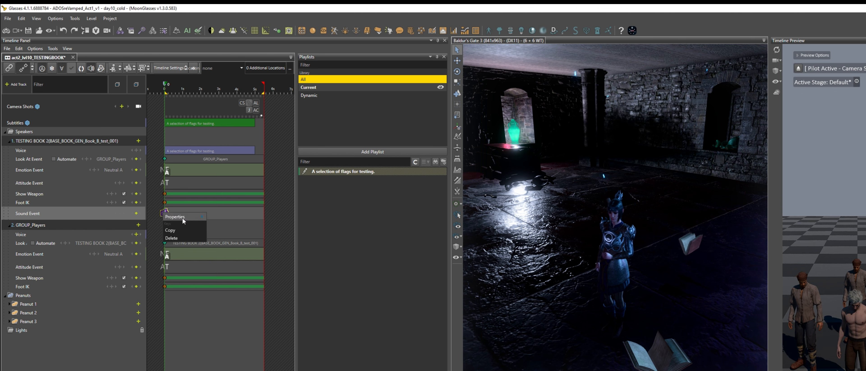
pyautogui.moveTo(185, 219)
pyautogui.click(285, 259)
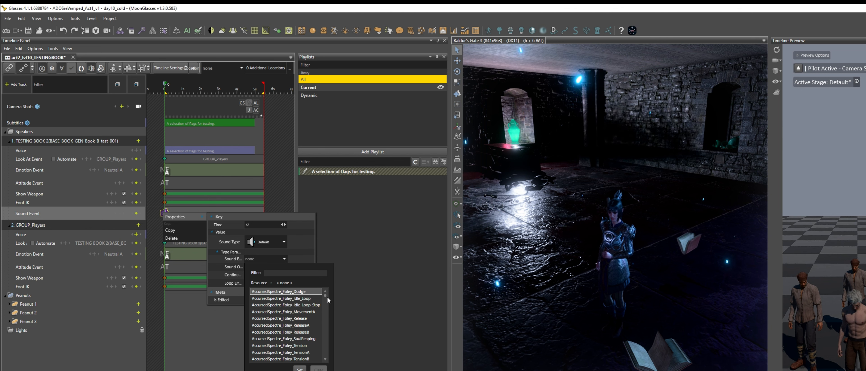
pyautogui.click(308, 269)
pyautogui.write('p')
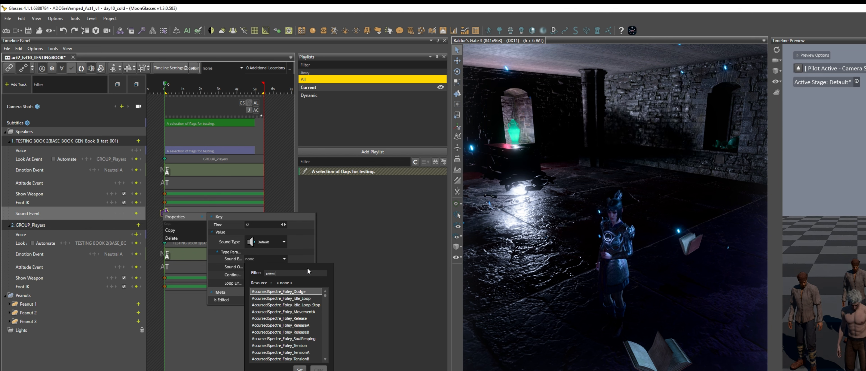
pyautogui.write('iano')
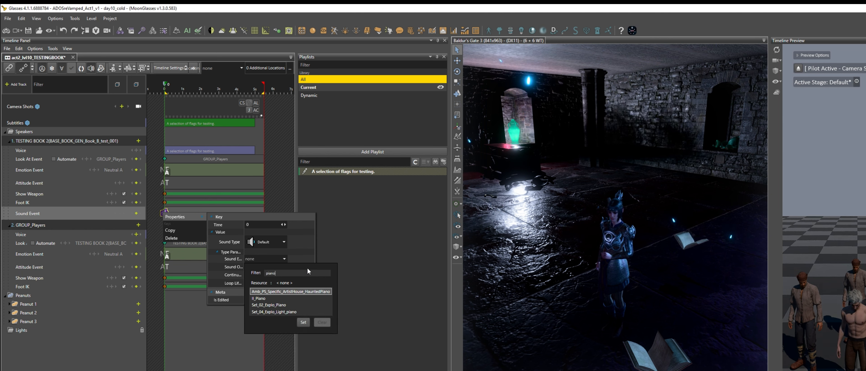
pyautogui.click(292, 299)
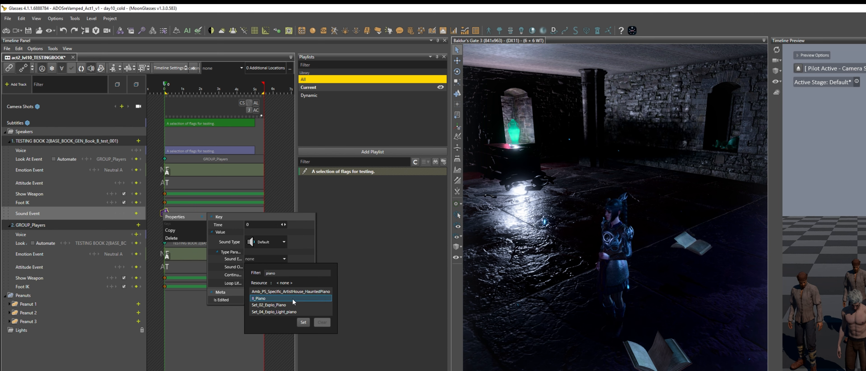
pyautogui.click(307, 324)
pyautogui.click(272, 180)
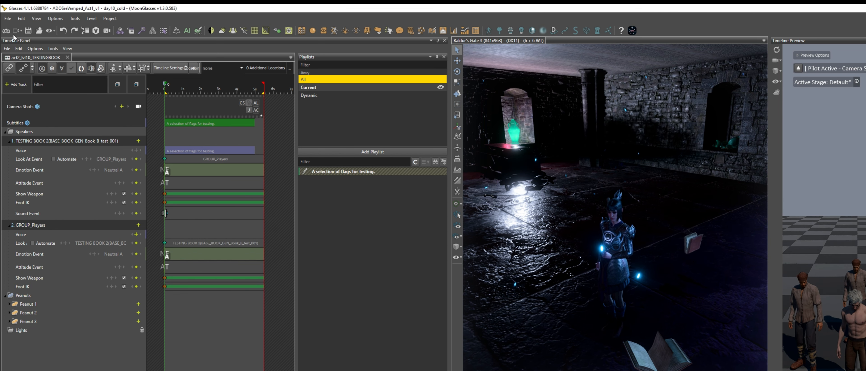
# Test the TESTING BOOK 2 dialog in game mode with a widened game view, and leave the dialog.
pyautogui.click(6, 30)
pyautogui.click(555, 272)
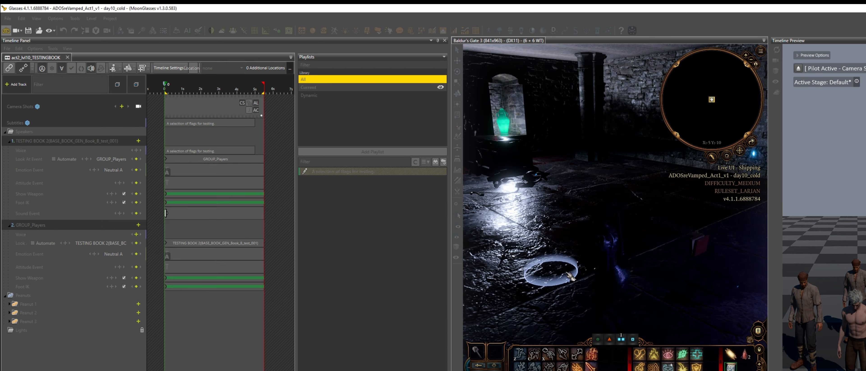
pyautogui.moveTo(555, 272); pyautogui.dragTo(750, 266, button='middle')
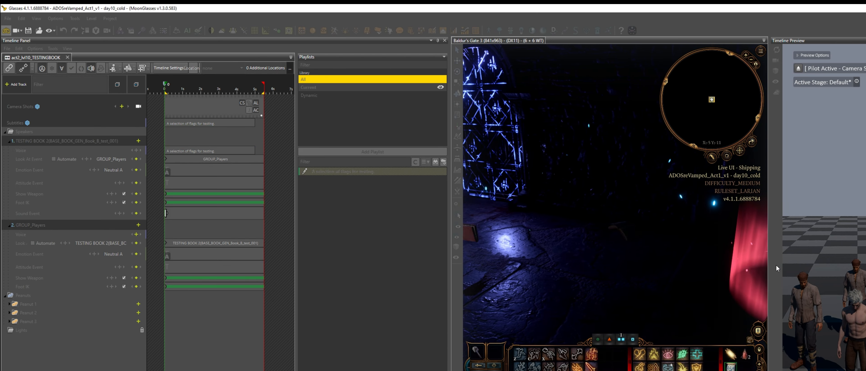
pyautogui.moveTo(770, 268); pyautogui.dragTo(864, 268)
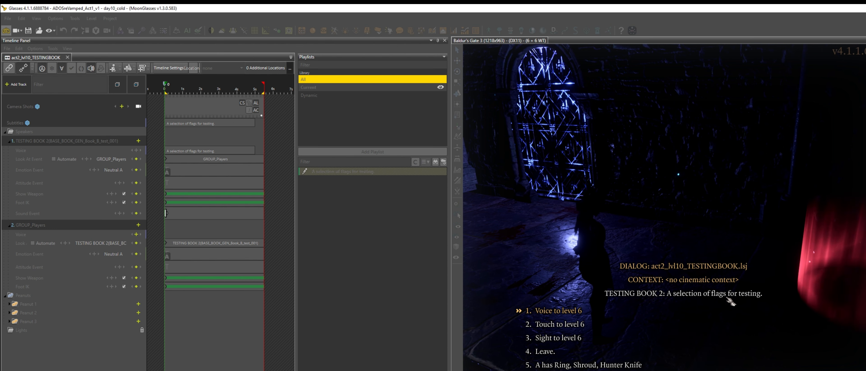
pyautogui.click(545, 352)
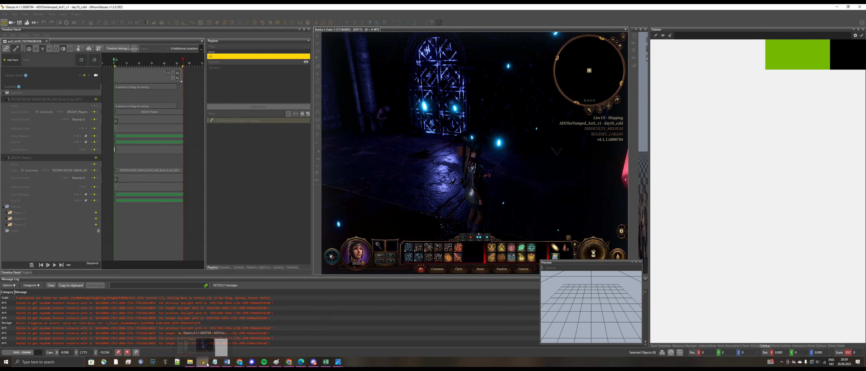
# Open the act2_lvl10_TESTINGBOOK dialog in the Dialog Editor and move its window clear of the timeline.
pyautogui.moveTo(207, 364)
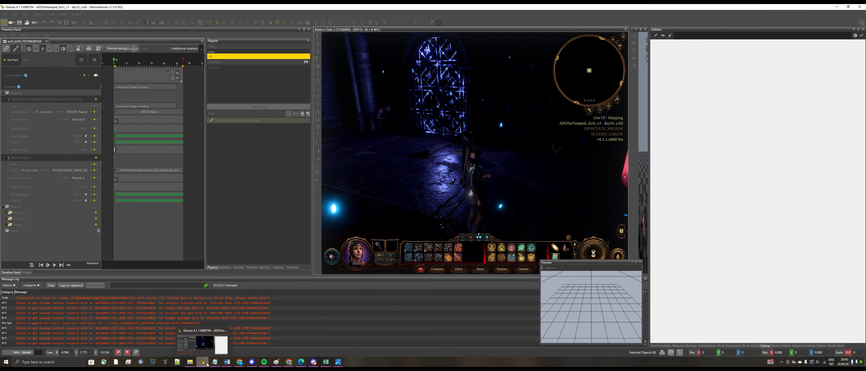
pyautogui.click(5, 23)
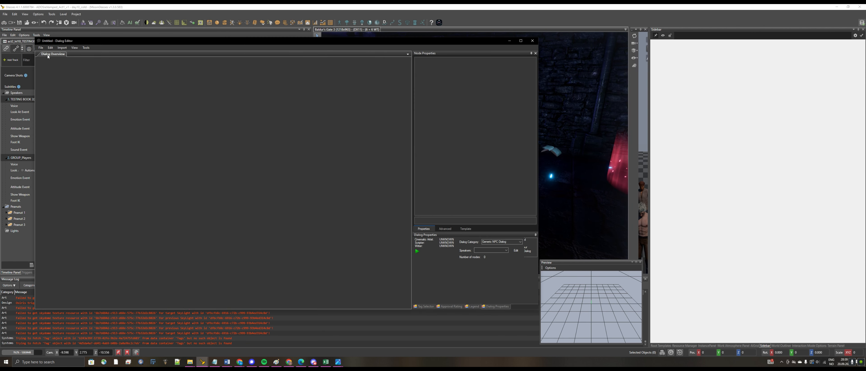
pyautogui.click(41, 47)
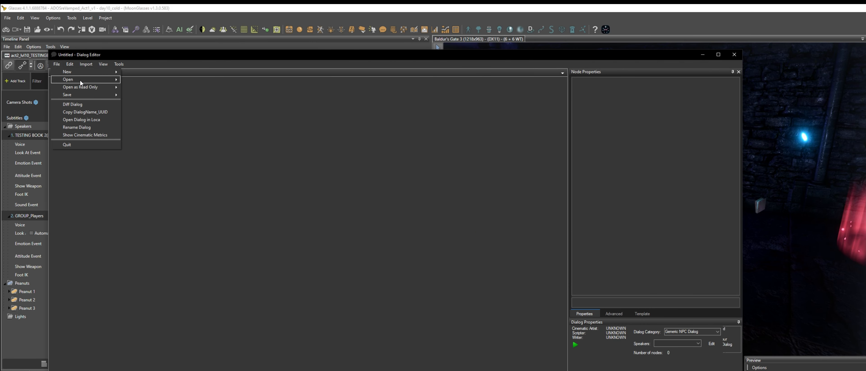
pyautogui.moveTo(49, 59)
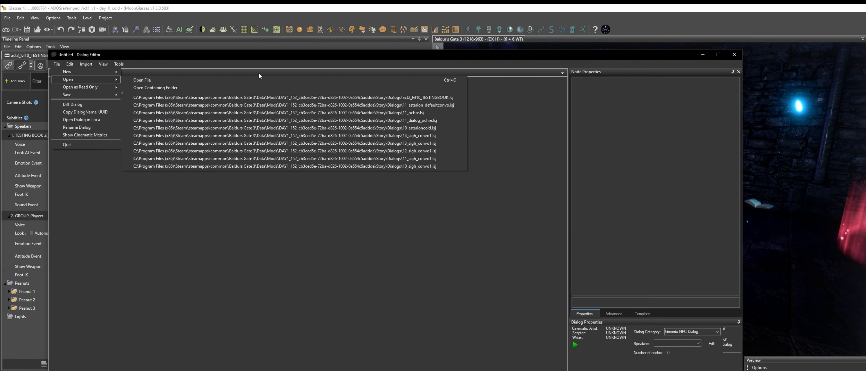
pyautogui.click(360, 100)
pyautogui.moveTo(276, 59); pyautogui.dragTo(520, 47)
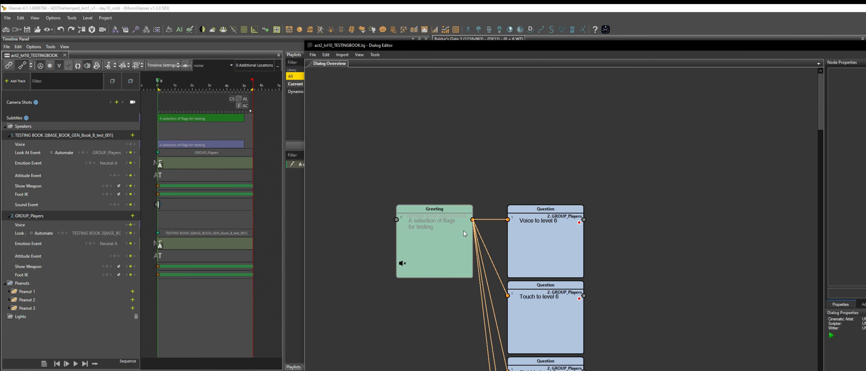
# Open the Greeting node's tagged texts and bring up the Add Voice speaker info for TESTING BOOK 2.
pyautogui.click(548, 228)
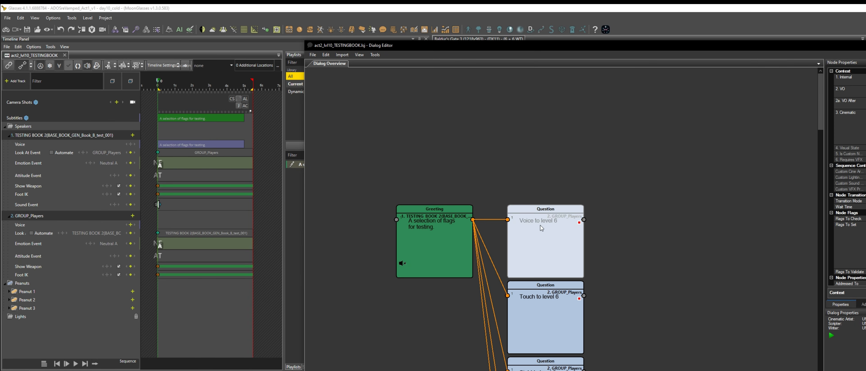
pyautogui.click(445, 246)
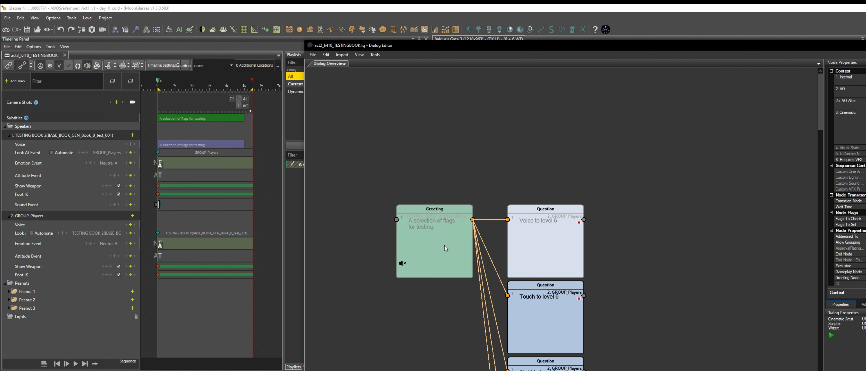
pyautogui.doubleClick(445, 237)
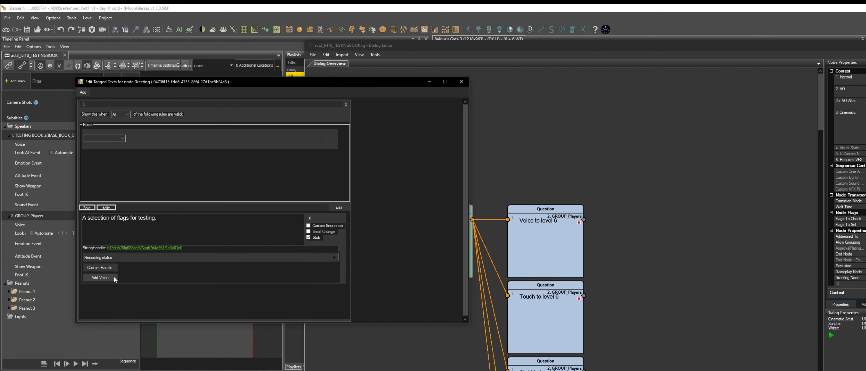
pyautogui.click(100, 277)
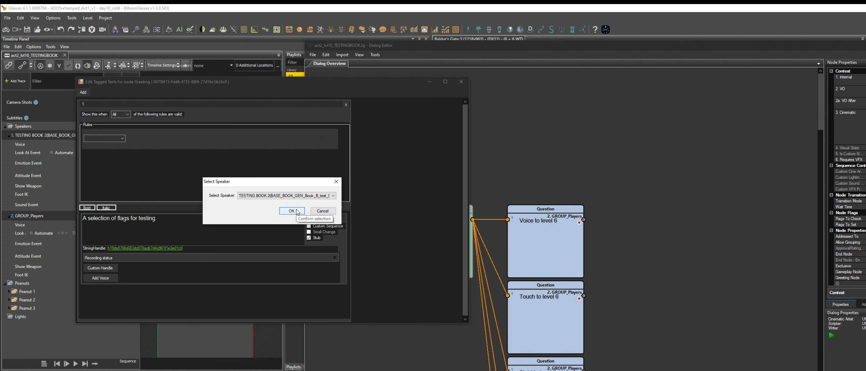
pyautogui.click(291, 211)
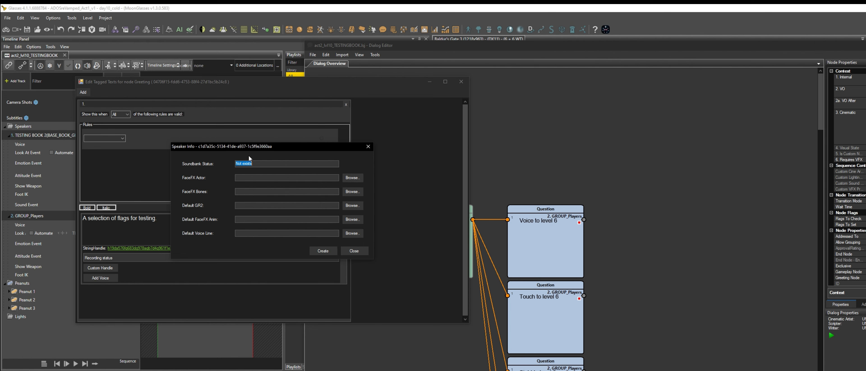
# View the WEM files selectable as the speaker's Default Voice Line, cancel the selection and close the Dialog Editor.
pyautogui.click(363, 236)
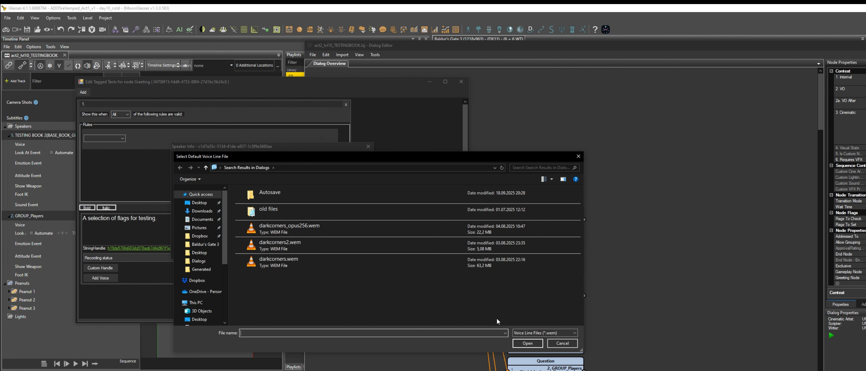
pyautogui.click(558, 344)
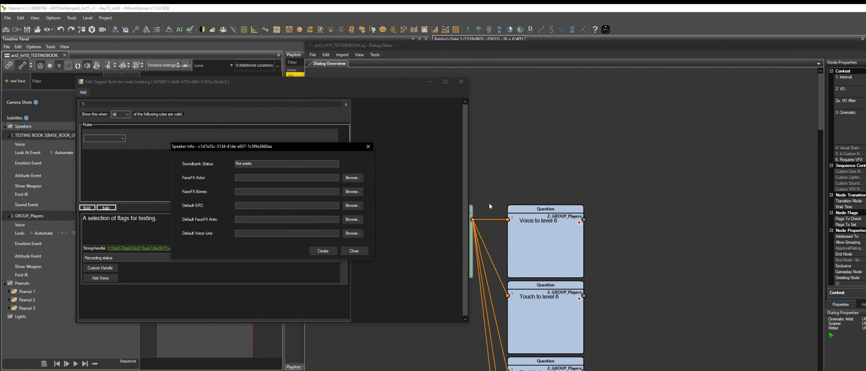
pyautogui.click(368, 146)
pyautogui.click(461, 82)
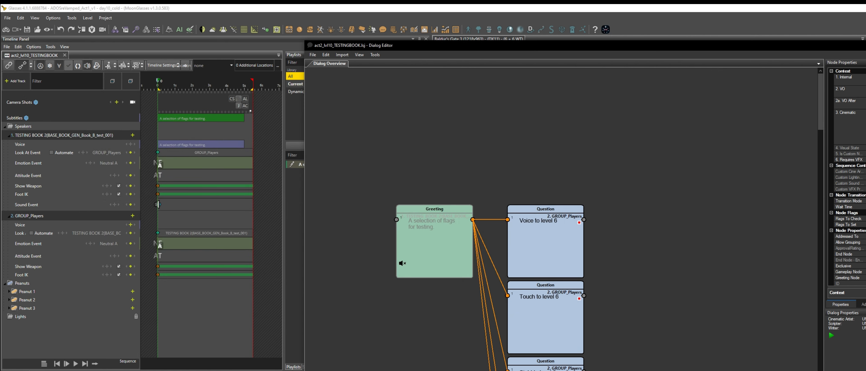
pyautogui.hotkey('alt', 'F4')
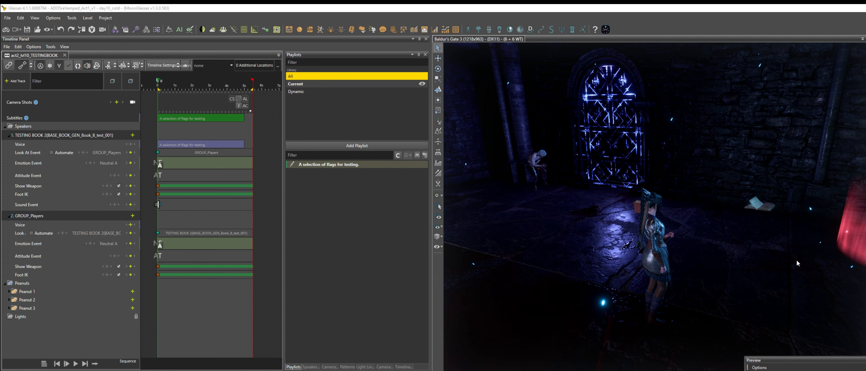